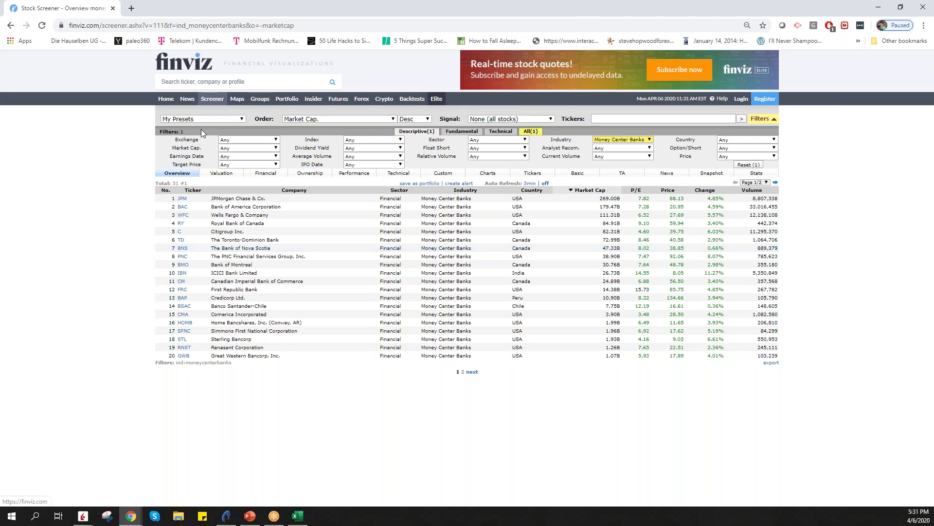
# - Leave the browser, switch to the "Portfolio englisch" workbook in Excel and enlarge its window to full screen
pyautogui.click(10, 27)
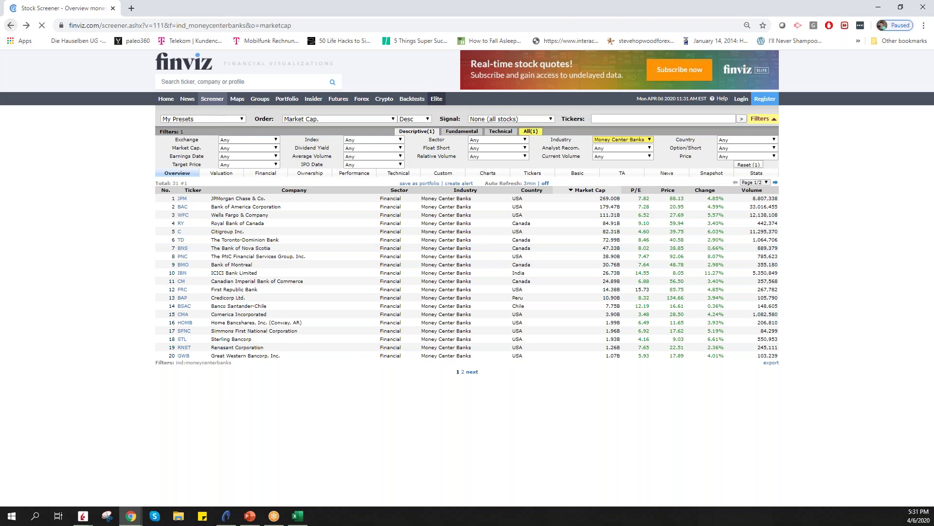
pyautogui.click(880, 8)
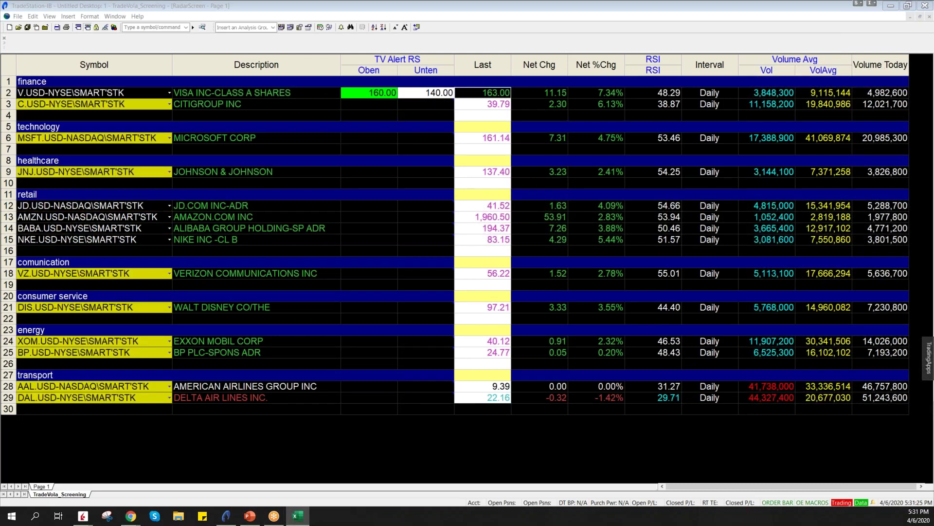
pyautogui.click(298, 516)
pyautogui.moveTo(779, 101); pyautogui.dragTo(593, 128)
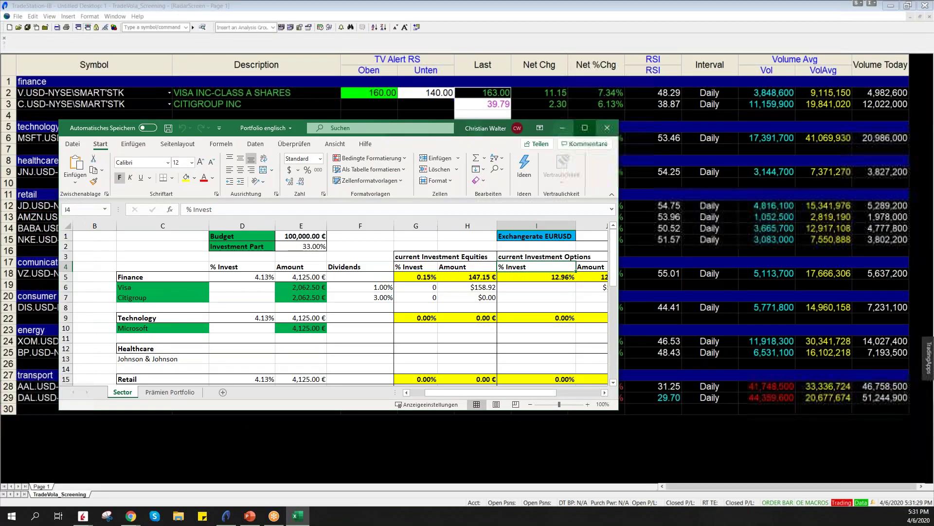
pyautogui.click(584, 127)
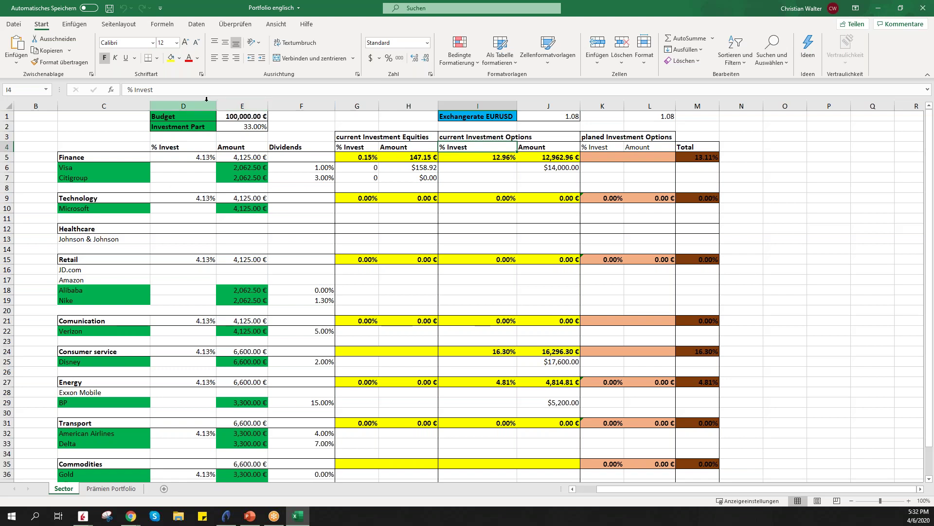
# - Set the portfolio budget in cell E1 to 10,000 €
pyautogui.click(231, 126)
pyautogui.click(245, 116)
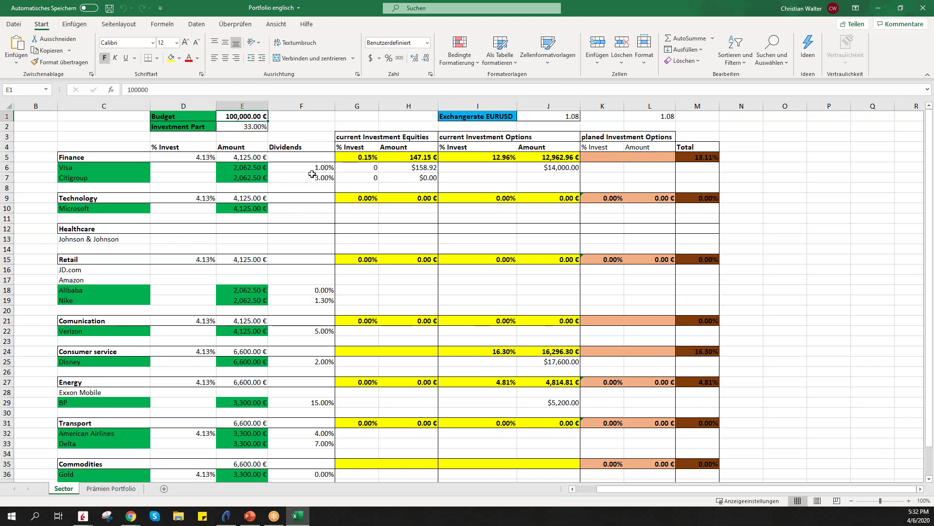
pyautogui.write('1000')
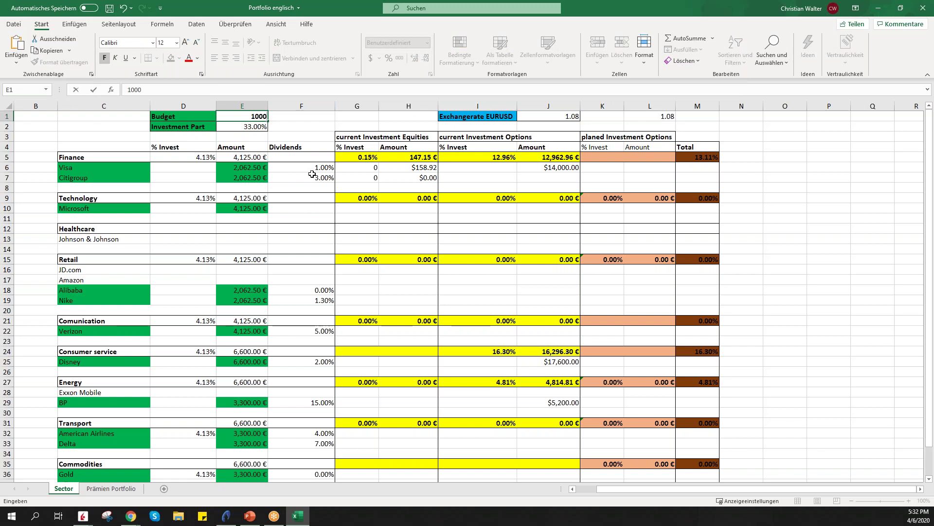
pyautogui.write('0')
pyautogui.press('Return')
# - Examine the sector amounts, the investment part, the healthcare and retail holdings, and the budget on the Sector sheet
pyautogui.click(236, 155)
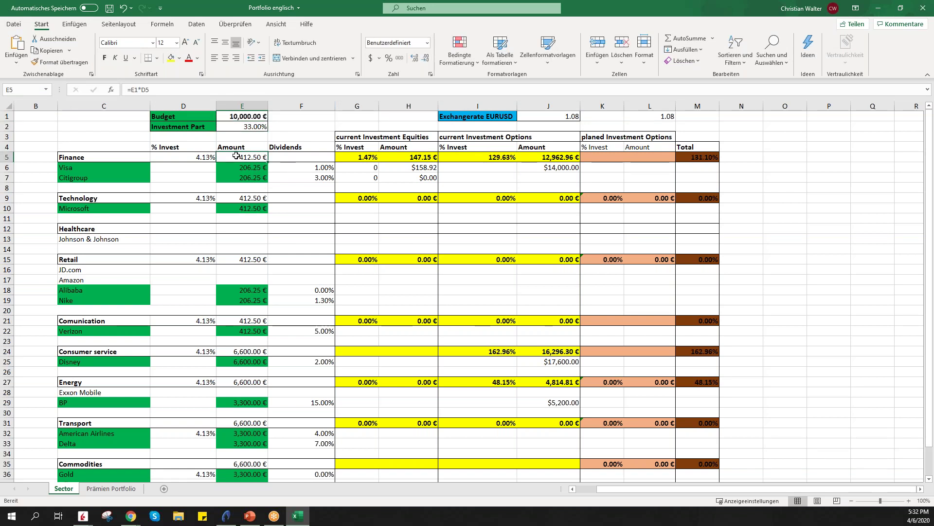
pyautogui.click(250, 259)
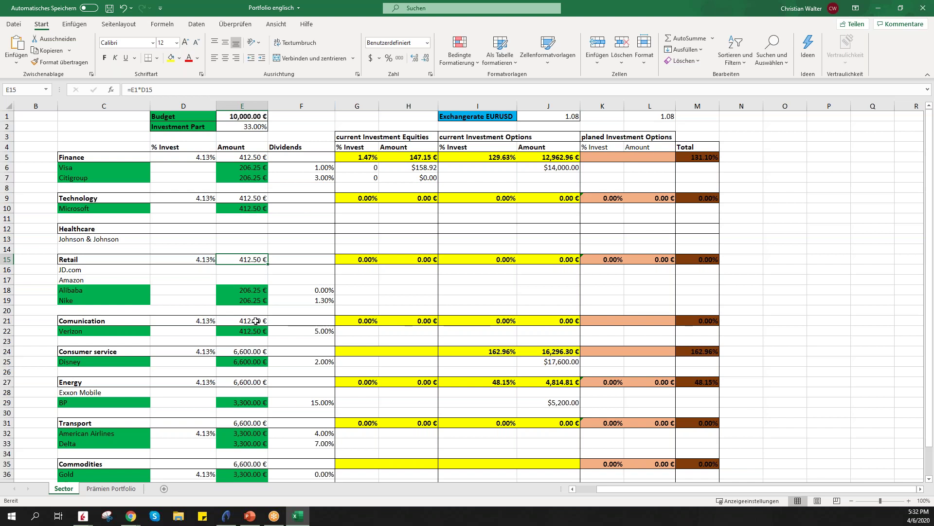
pyautogui.scroll(-3, 182, 153)
pyautogui.scroll(3, 166, 253)
pyautogui.click(260, 126)
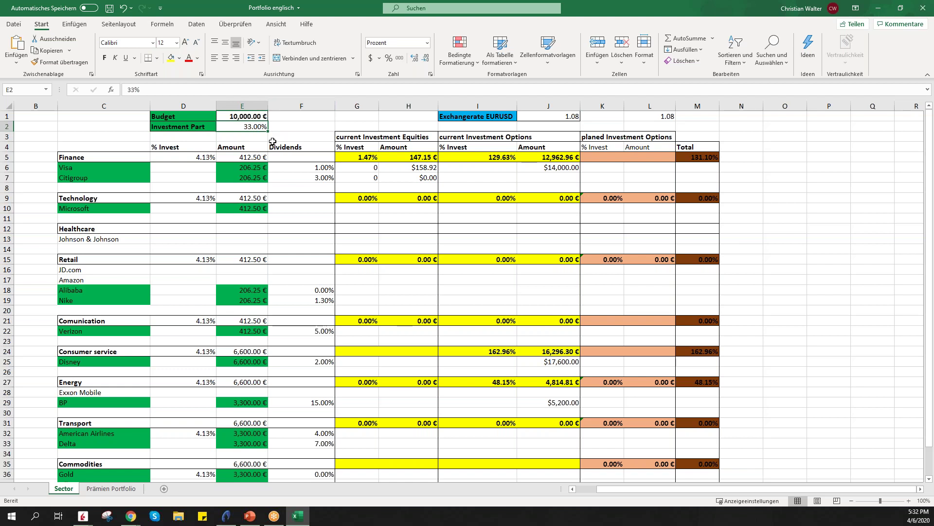
pyautogui.scroll(-1, 266, 254)
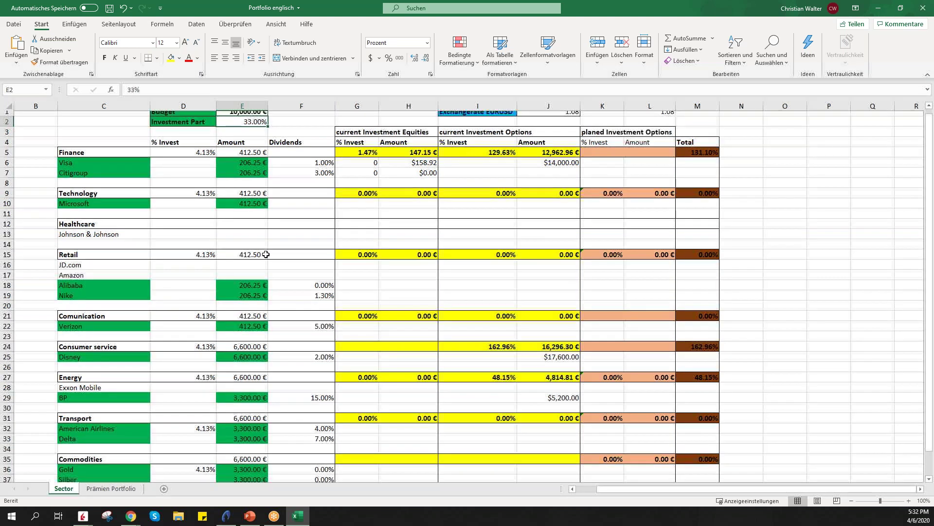
pyautogui.scroll(-3, 266, 254)
pyautogui.scroll(4, 202, 334)
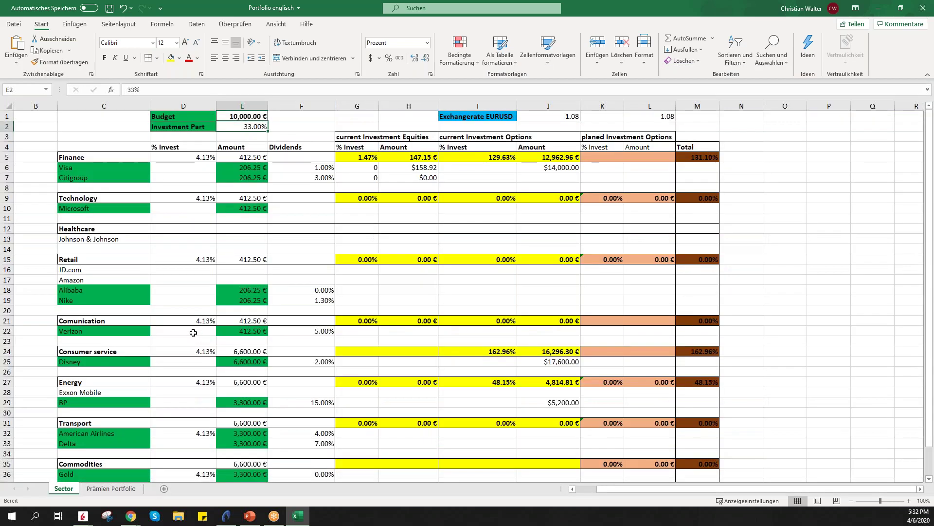
pyautogui.click(96, 232)
pyautogui.keyDown('shift'); pyautogui.click(97, 239); pyautogui.keyUp('shift')
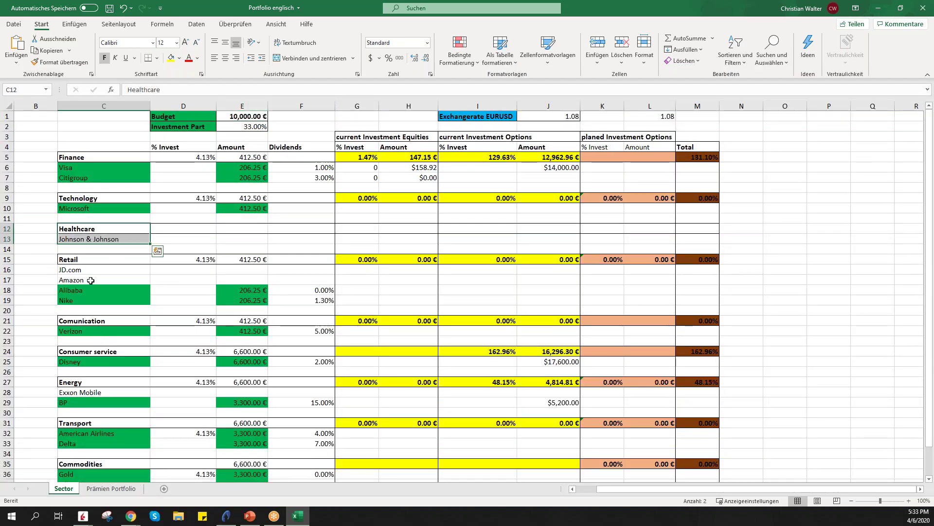
pyautogui.moveTo(88, 292); pyautogui.dragTo(222, 299)
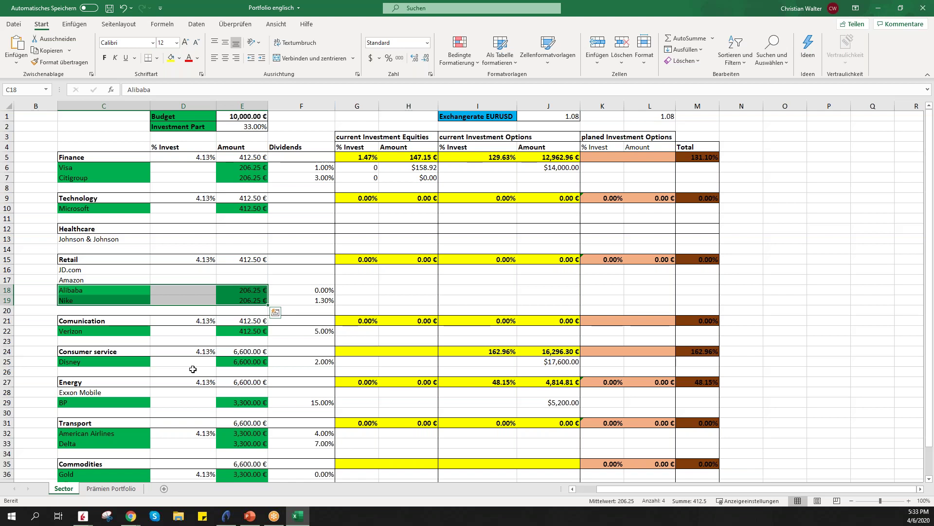
pyautogui.click(245, 119)
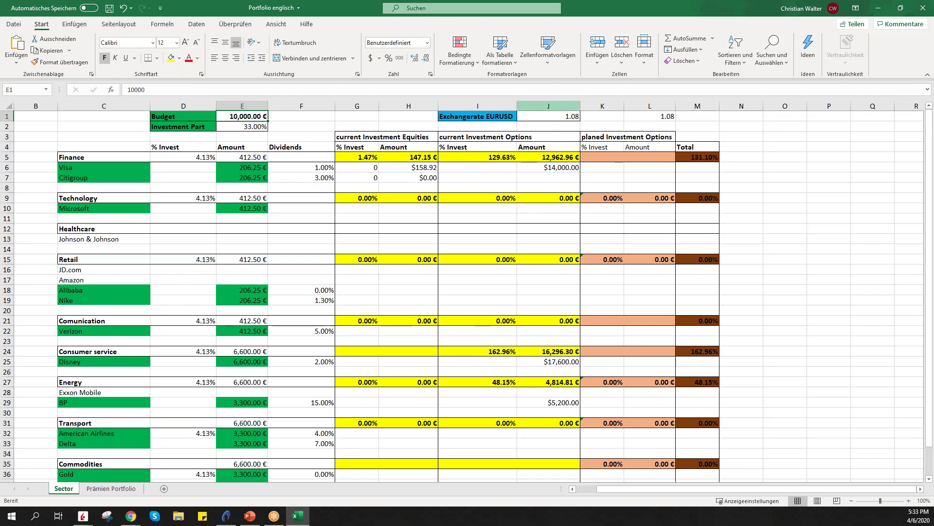
# - Switch to TradeStation and add a label row with the EURUSD symbol beneath it after the transport group in RadarScreen
pyautogui.click(557, 117)
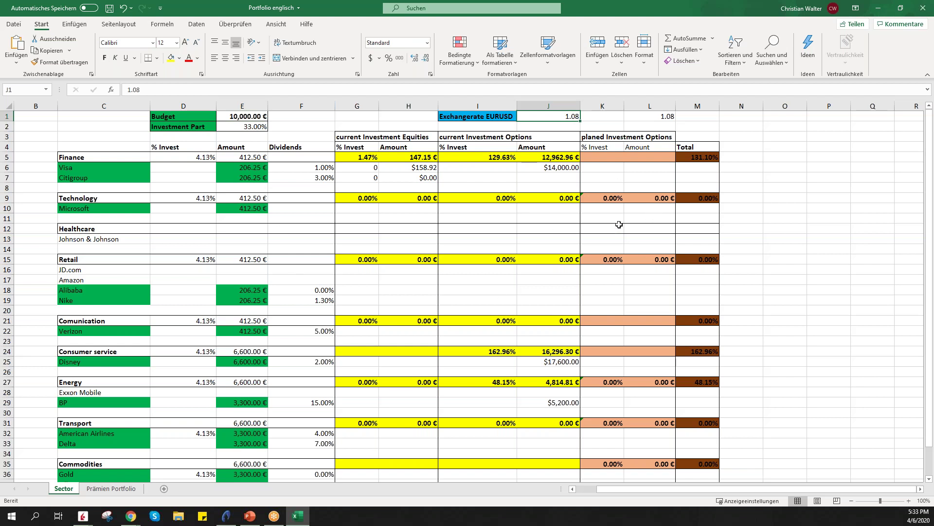
pyautogui.click(227, 517)
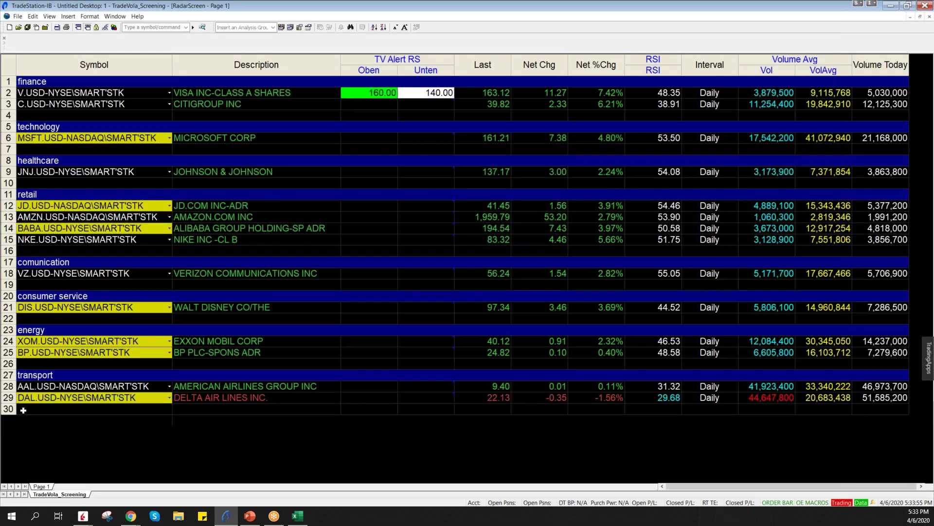
pyautogui.click(8, 421)
pyautogui.rightClick(8, 427)
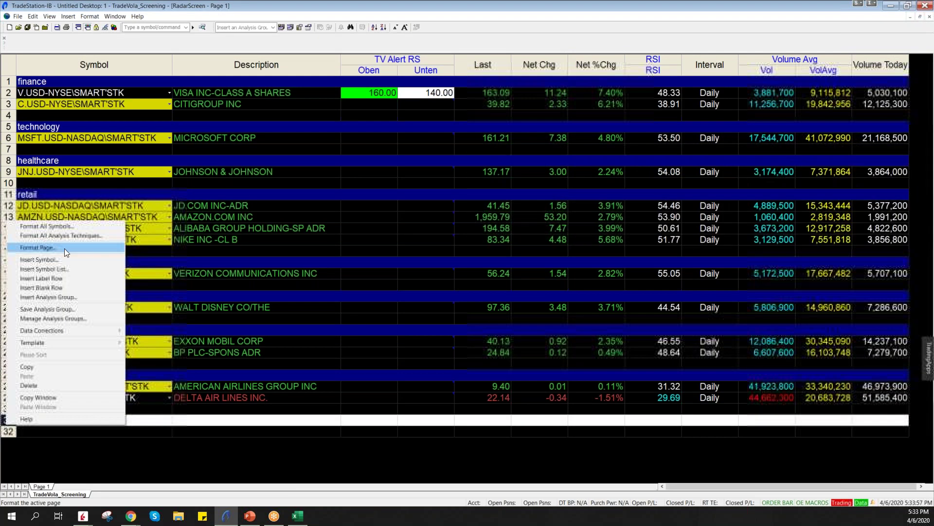
pyautogui.click(52, 279)
pyautogui.click(52, 433)
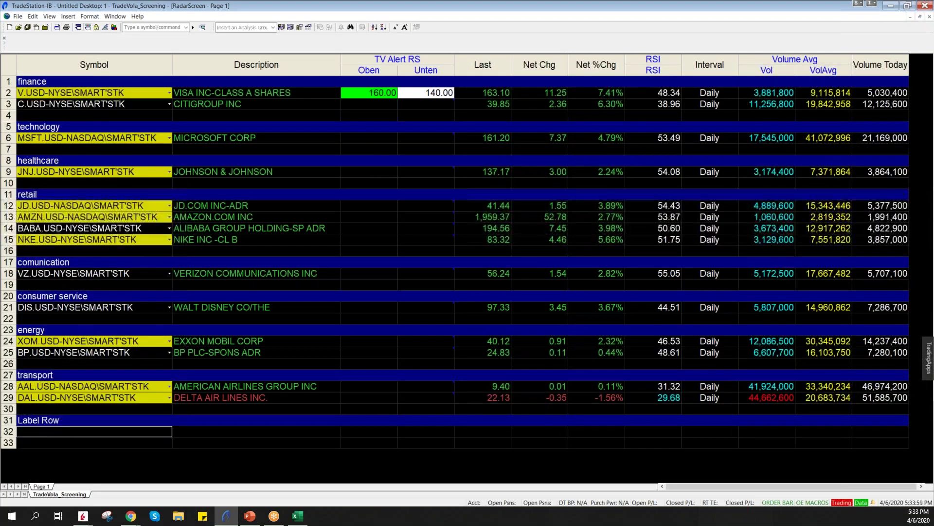
pyautogui.write('eurusd')
pyautogui.press('Return')
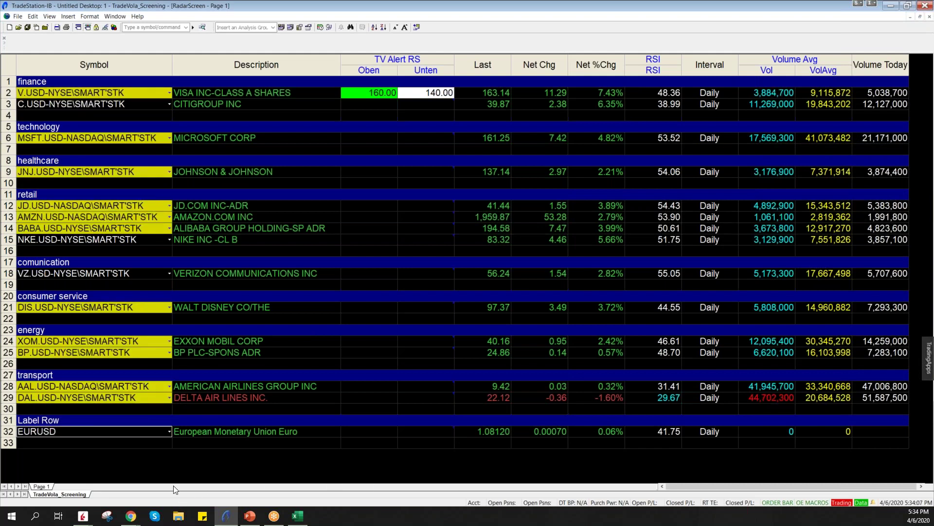
# - Switch back to Excel and set the EURUSD exchange rate in cell J1 to 1.0812
pyautogui.click(298, 517)
pyautogui.click(186, 91)
pyautogui.write('120')
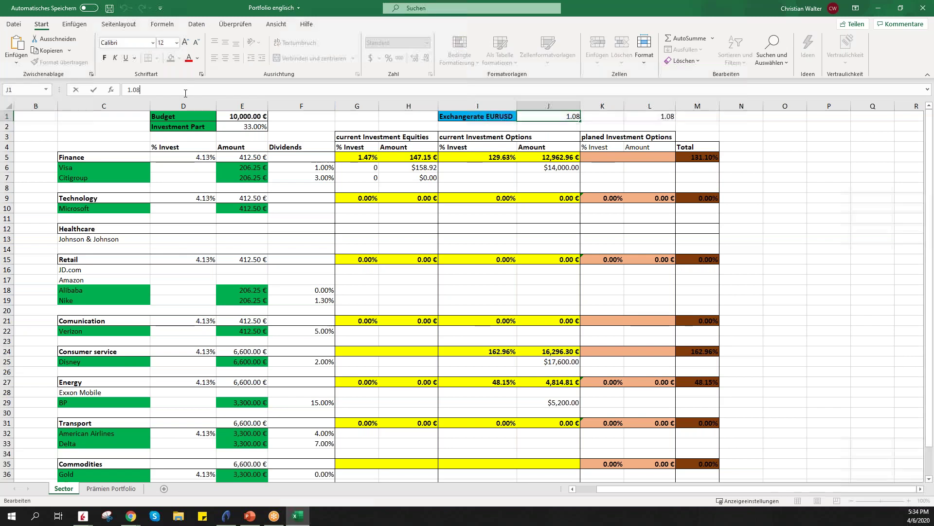
pyautogui.press('Return')
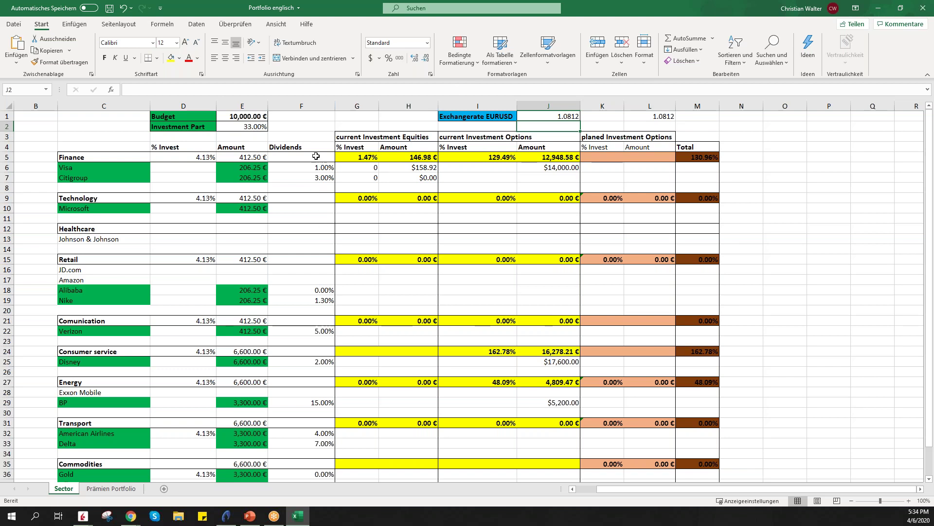
# - Put an outside border around the Dividends column from its header through the Silber row, and inspect the Visa, Citigroup, BP and Delta dividends
pyautogui.moveTo(311, 147); pyautogui.dragTo(290, 450)
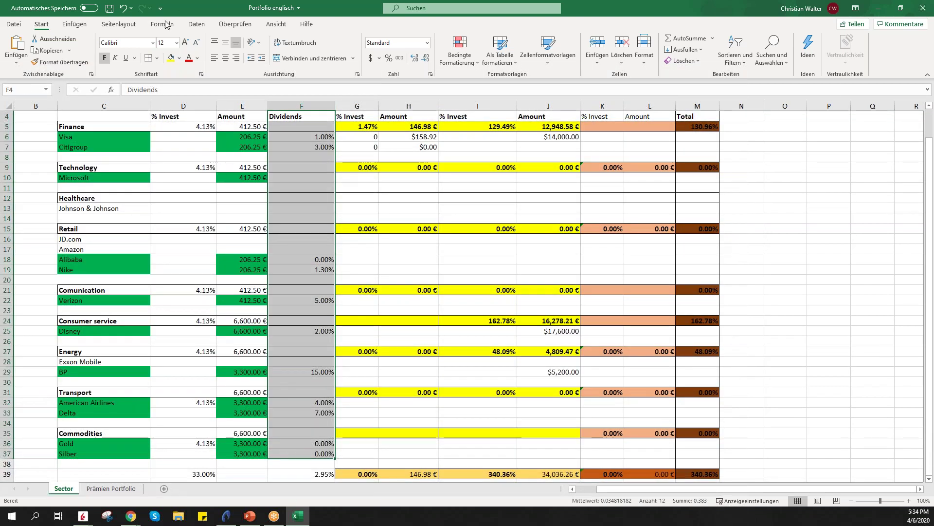
pyautogui.click(158, 59)
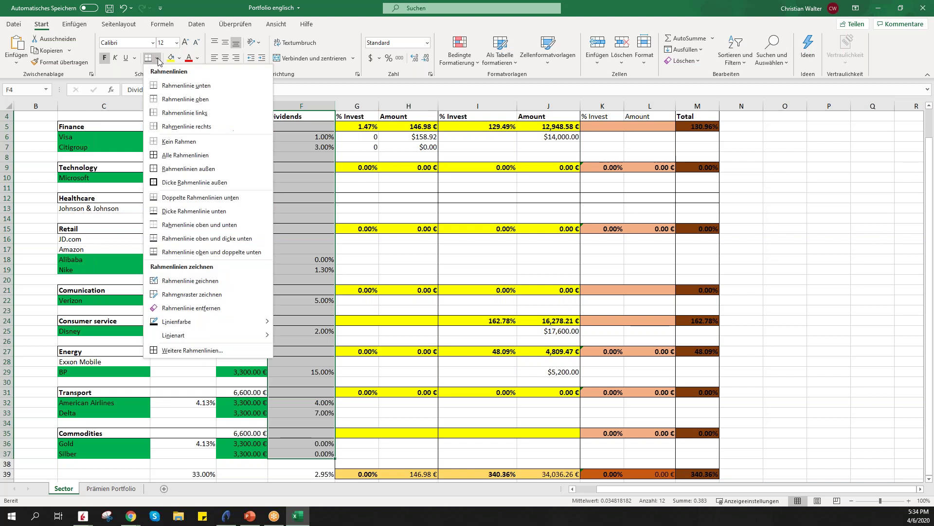
pyautogui.click(193, 168)
pyautogui.click(310, 219)
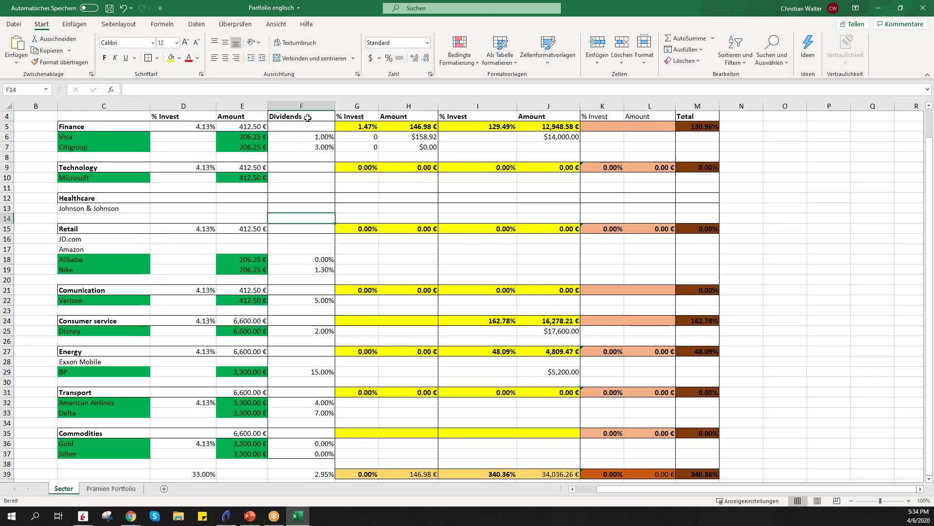
pyautogui.scroll(1, 311, 164)
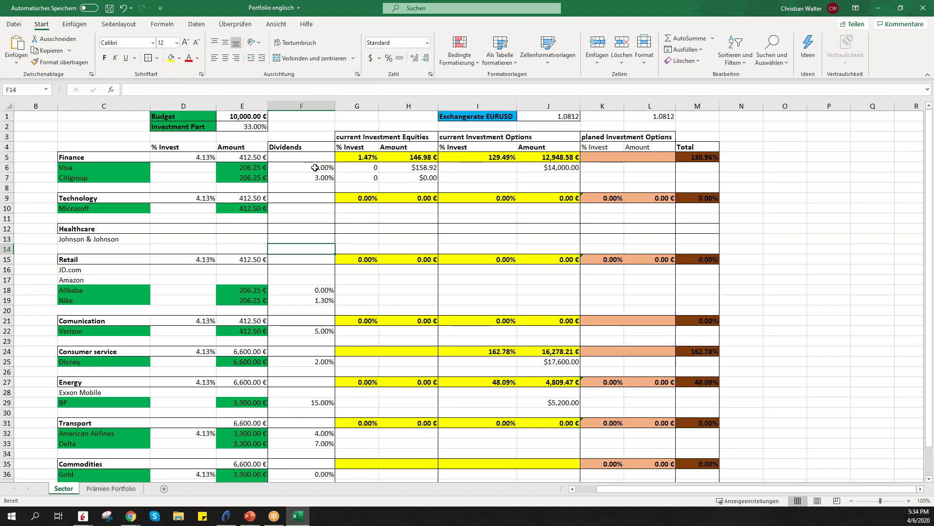
pyautogui.moveTo(315, 168); pyautogui.dragTo(317, 179)
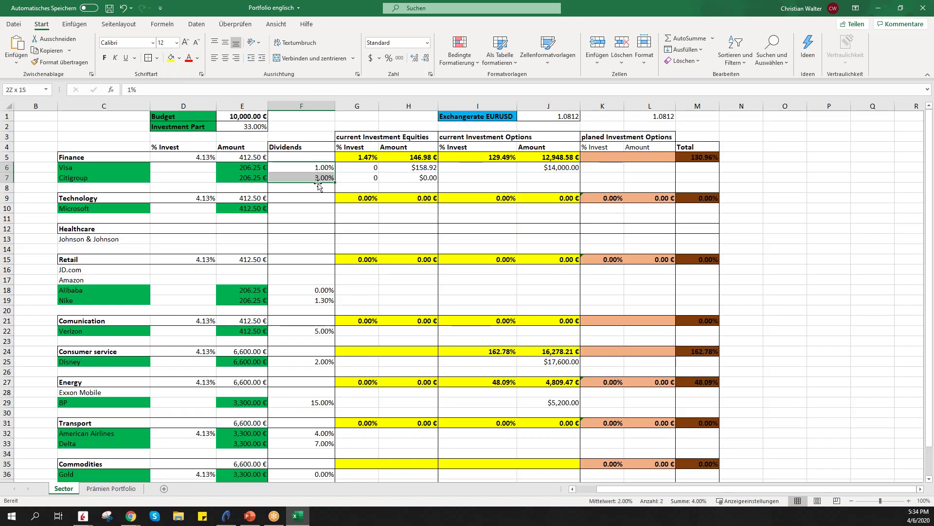
pyautogui.click(308, 402)
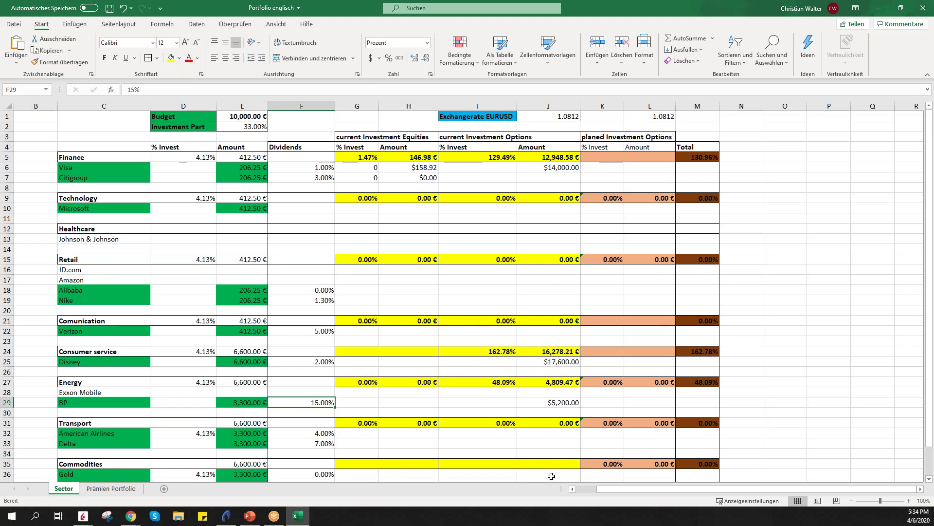
pyautogui.click(316, 444)
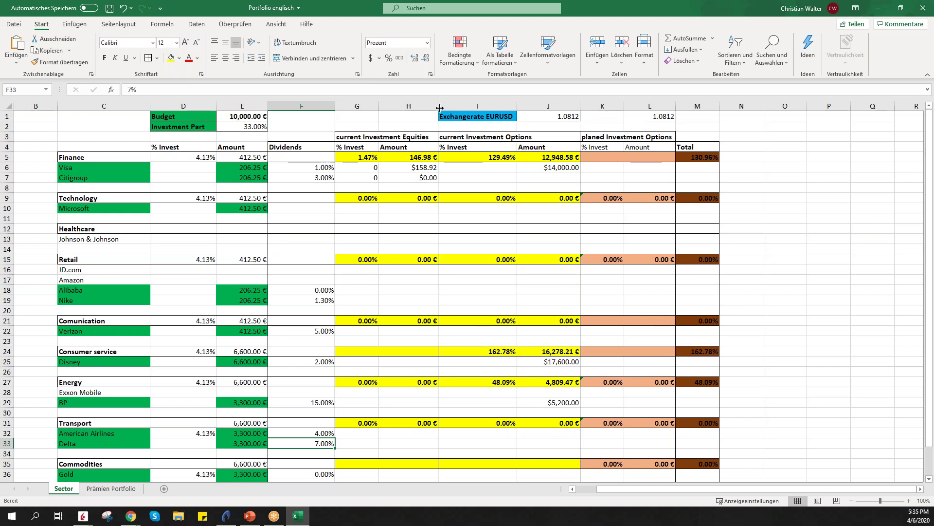
# - Widen column H, which holds the current equity investment amounts
pyautogui.moveTo(439, 107); pyautogui.dragTo(467, 108)
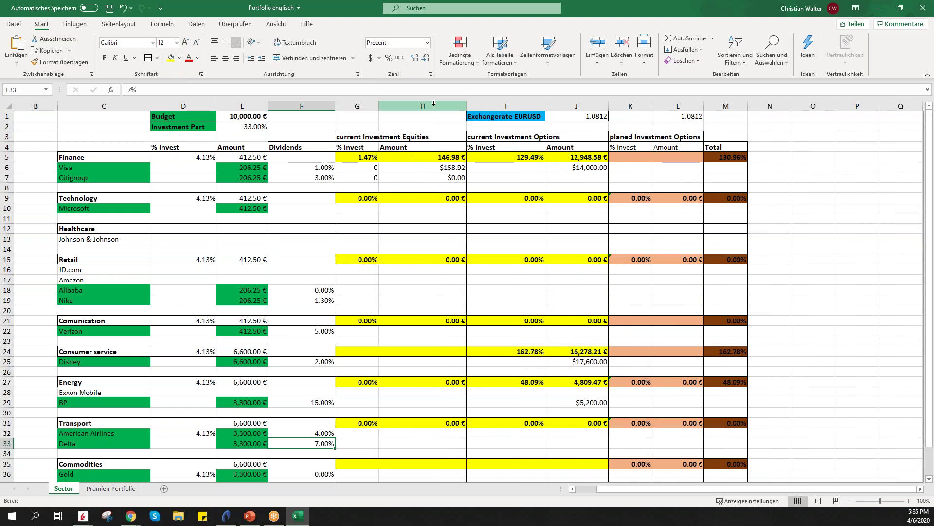
pyautogui.click(514, 174)
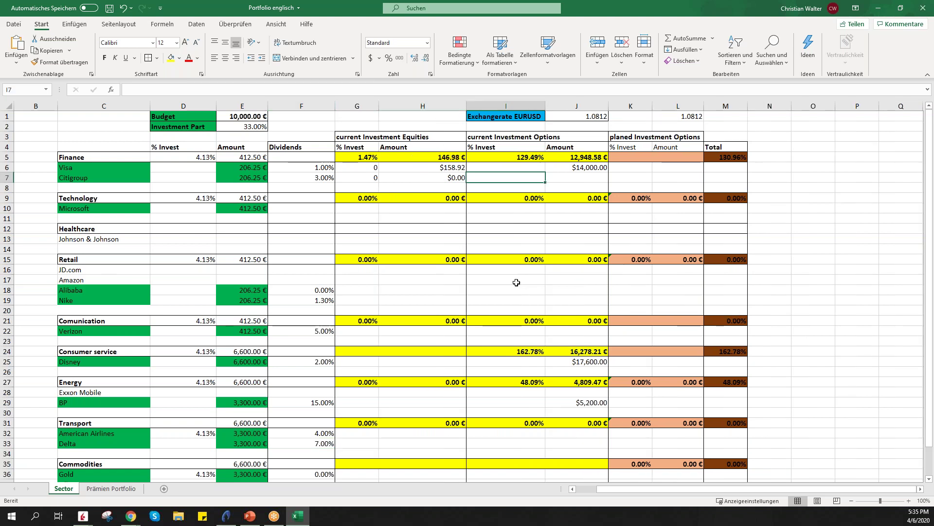
# - Switch to TradeStation and restore the maximized RadarScreen window to its place beside the chart and Matrix windows
pyautogui.click(878, 9)
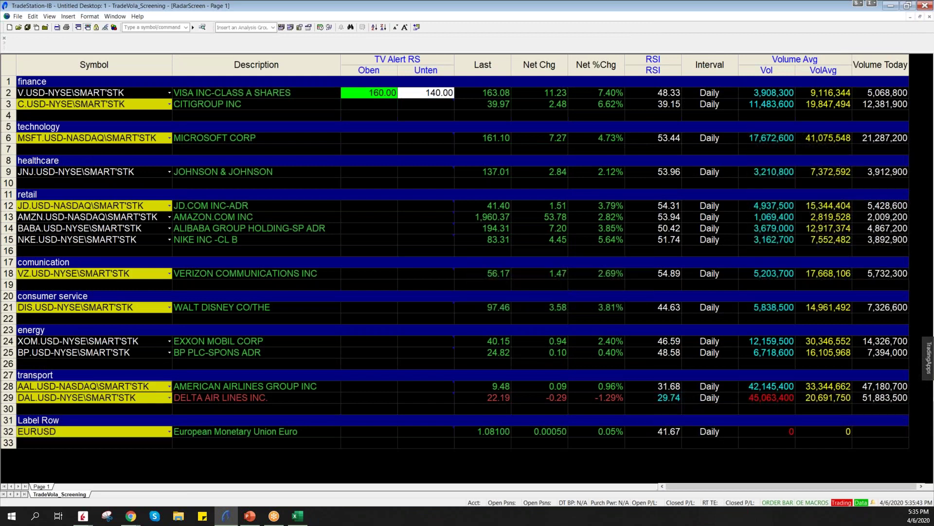
pyautogui.click(920, 17)
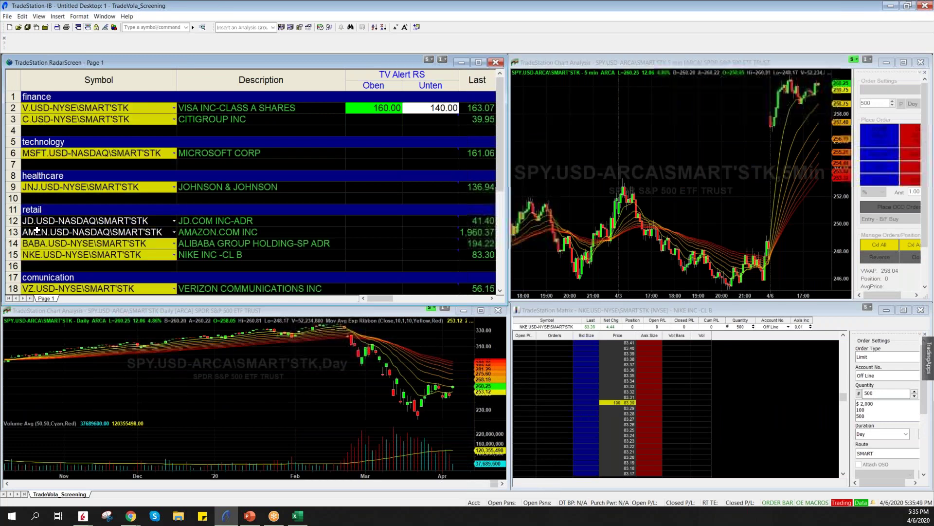
pyautogui.scroll(-3, 36, 231)
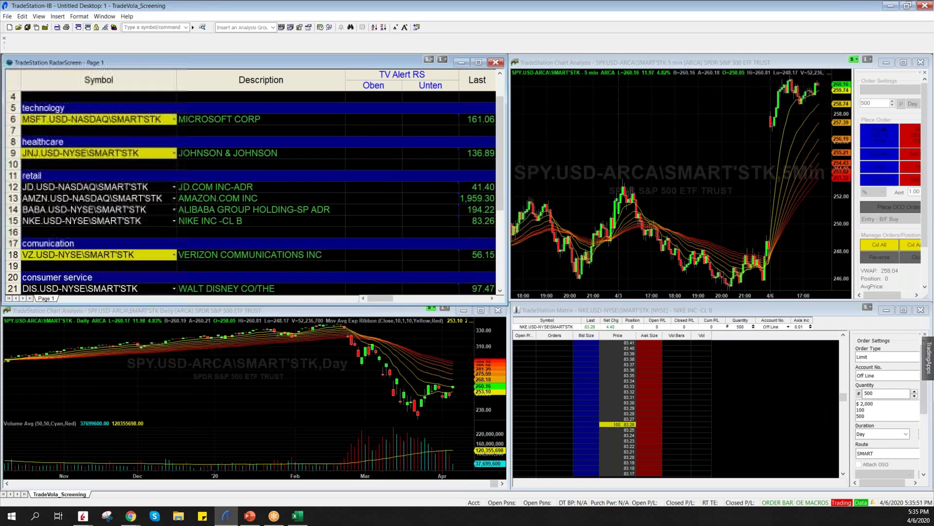
# - Assign the Green Global Symbol Link to the RadarScreen window and bring its transport and EURUSD rows into view
pyautogui.click(430, 60)
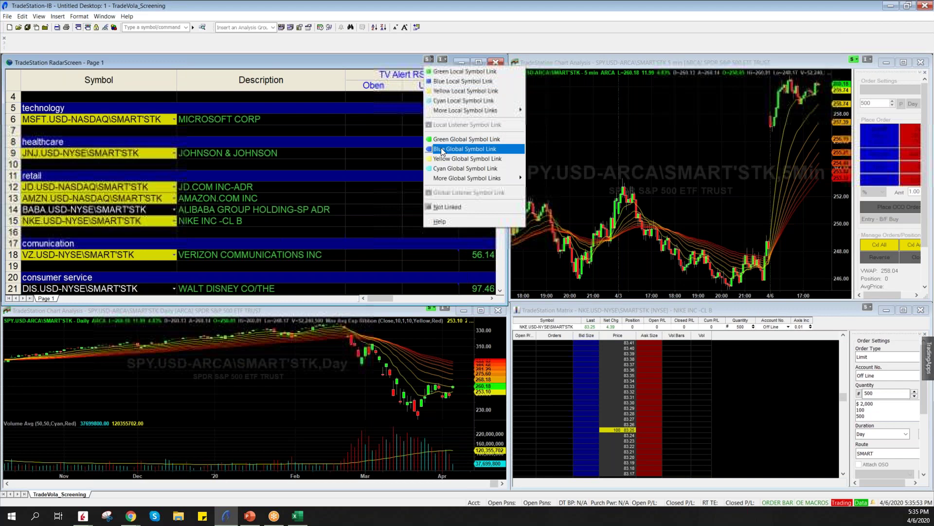
pyautogui.click(466, 139)
pyautogui.moveTo(499, 191); pyautogui.dragTo(499, 246)
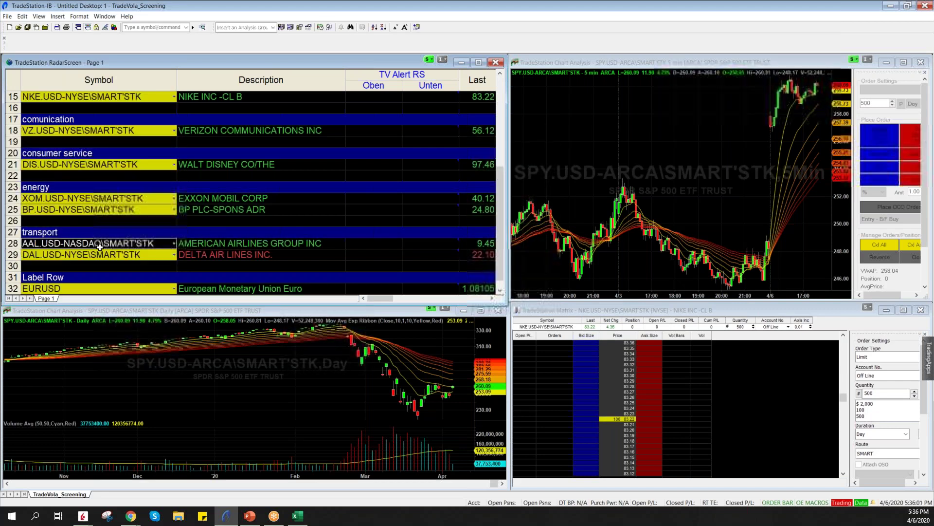
# - Load American Airlines from the RadarScreen transport rows into the linked charts
pyautogui.click(431, 60)
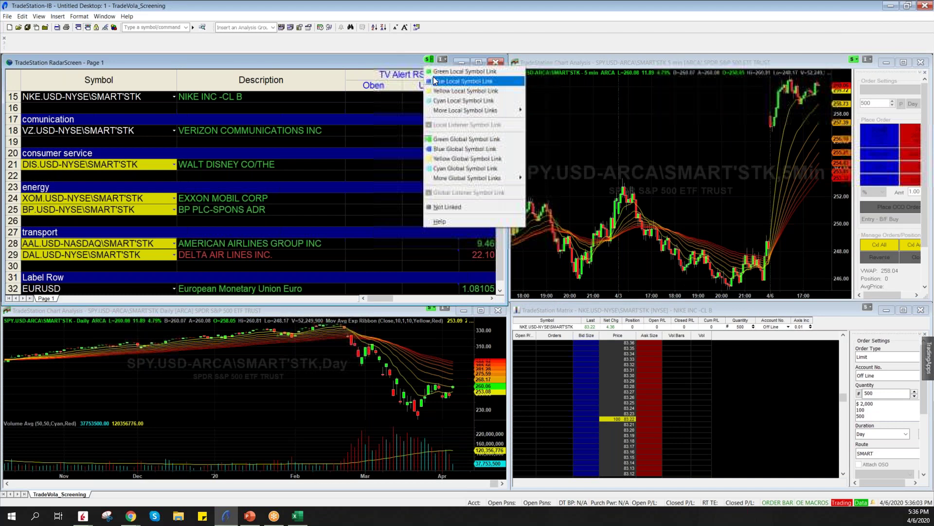
pyautogui.click(83, 266)
pyautogui.click(82, 244)
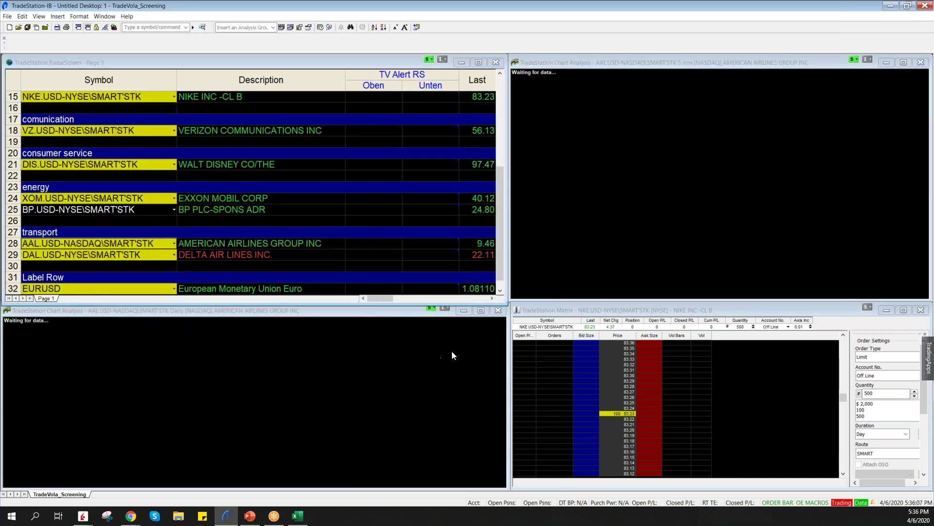
# - Enlarge the American Airlines daily chart to full size, increase its bar spacing, and restore it to the multi-window layout
pyautogui.click(481, 310)
pyautogui.moveTo(250, 516)
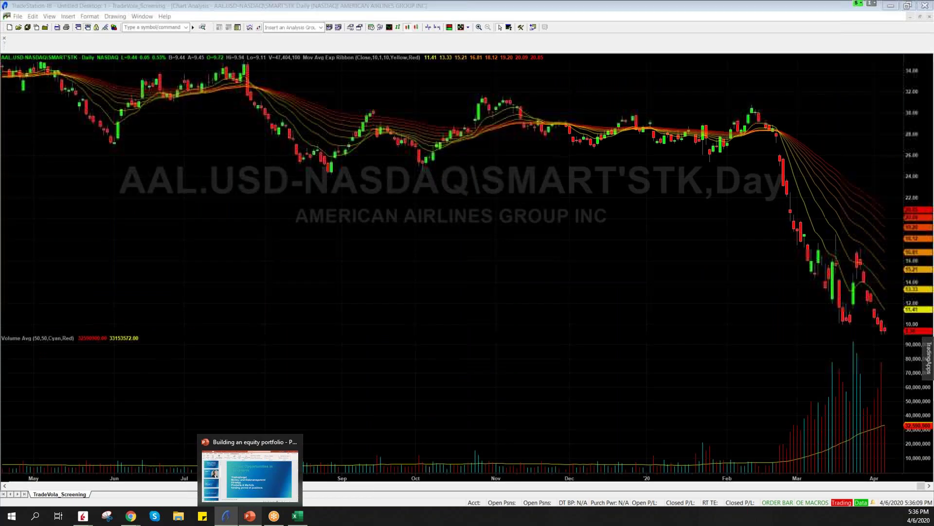
pyautogui.click(234, 523)
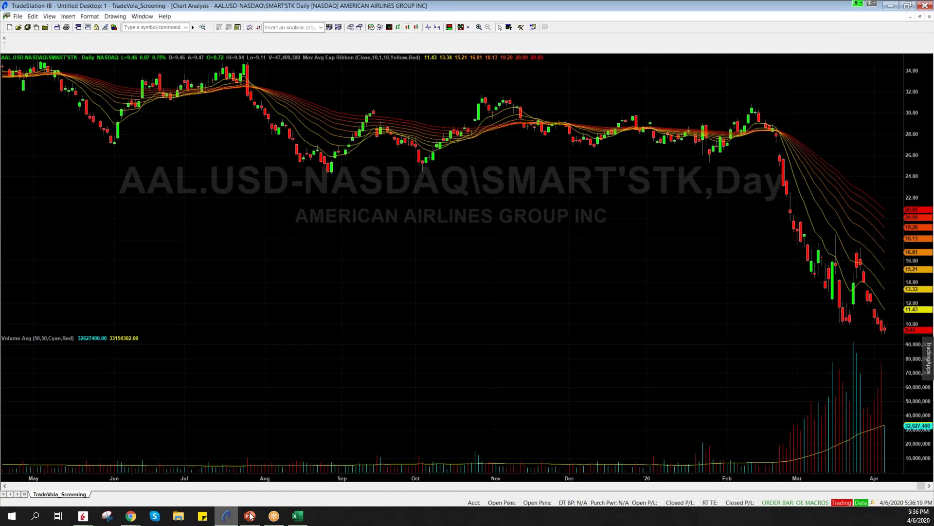
pyautogui.moveTo(269, 512)
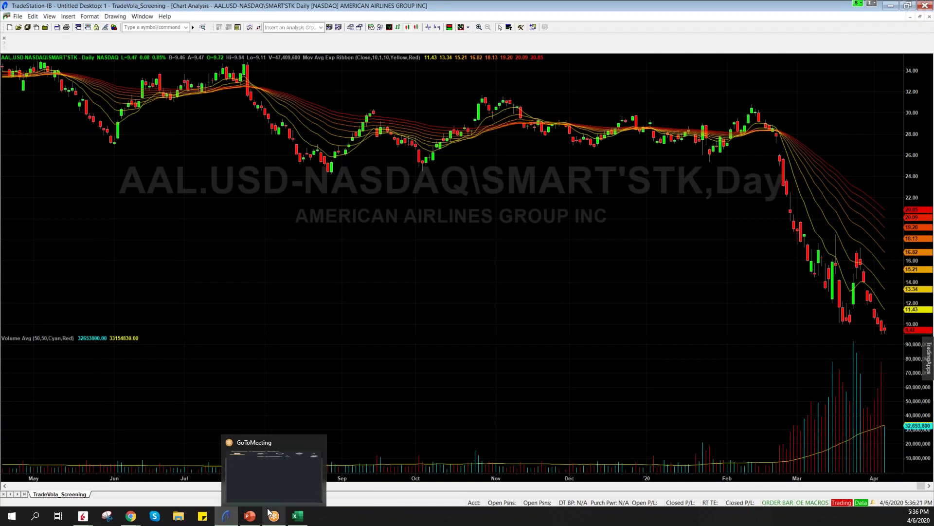
pyautogui.click(437, 27)
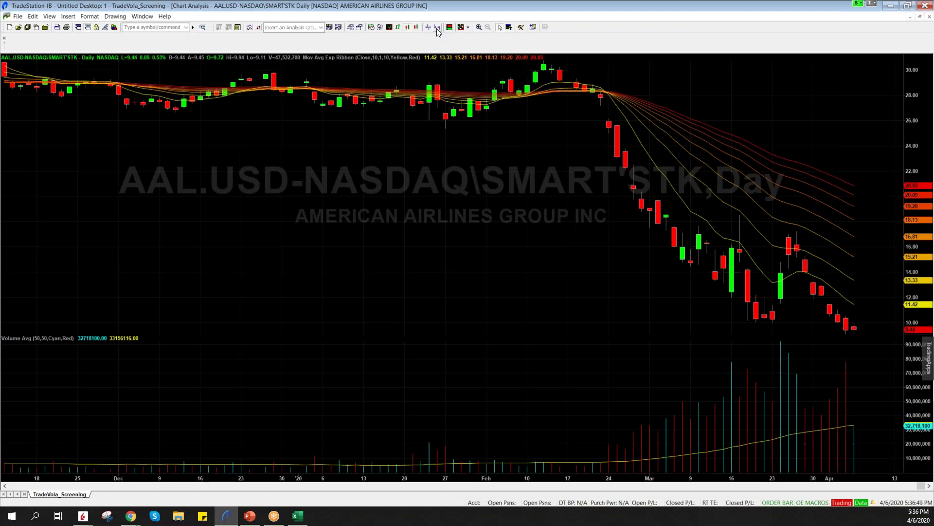
pyautogui.click(921, 17)
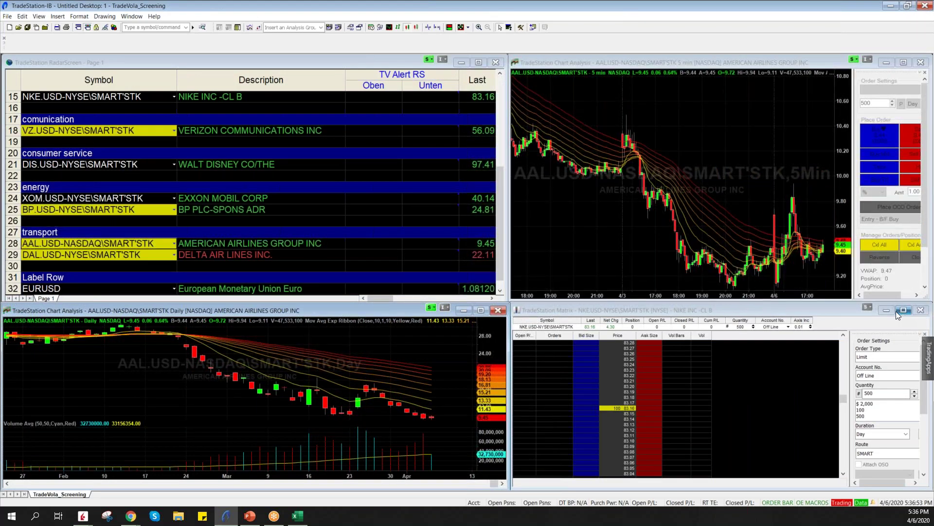
# - Maximize the Matrix window and assign it the Green Local Symbol Link so it follows American Airlines
pyautogui.click(897, 312)
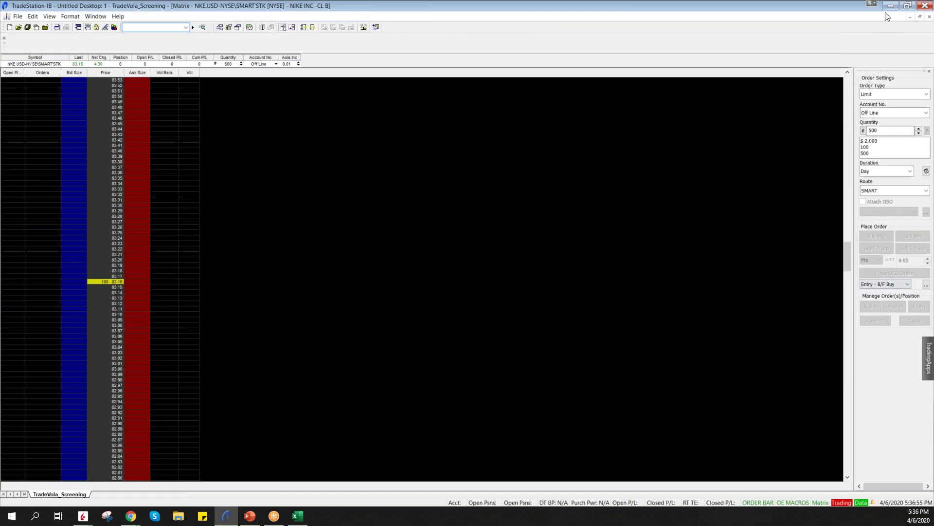
pyautogui.click(875, 4)
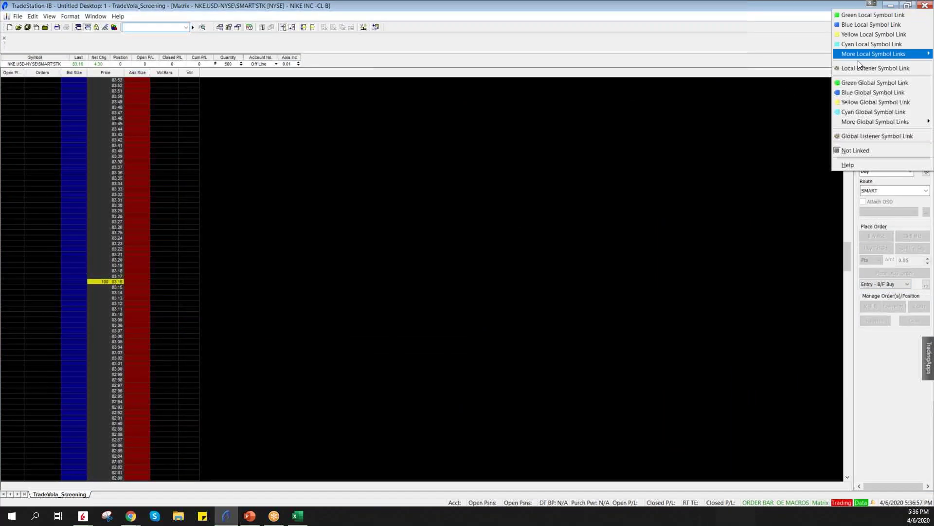
pyautogui.click(863, 16)
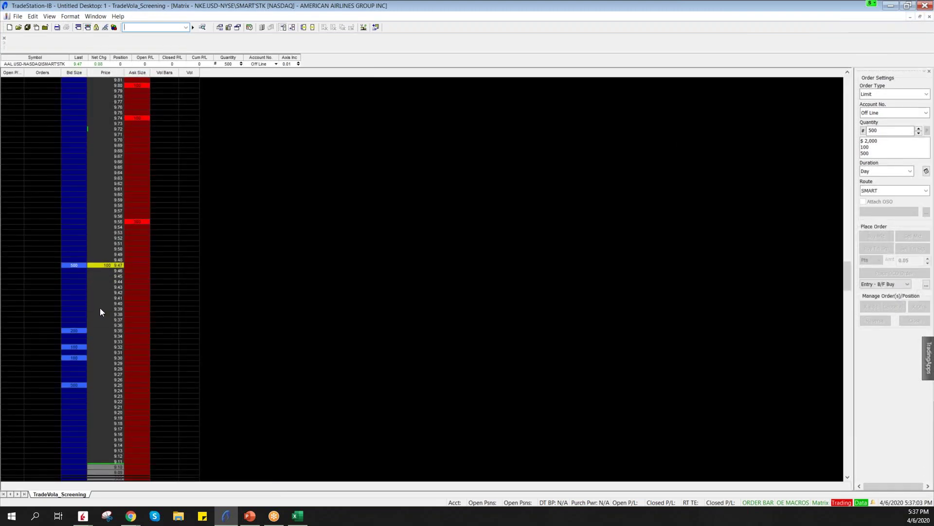
# - Try to place a 100-share American Airlines buy limit order at 8.50 in the Matrix, and return it to its original window size
pyautogui.rightClick(85, 366)
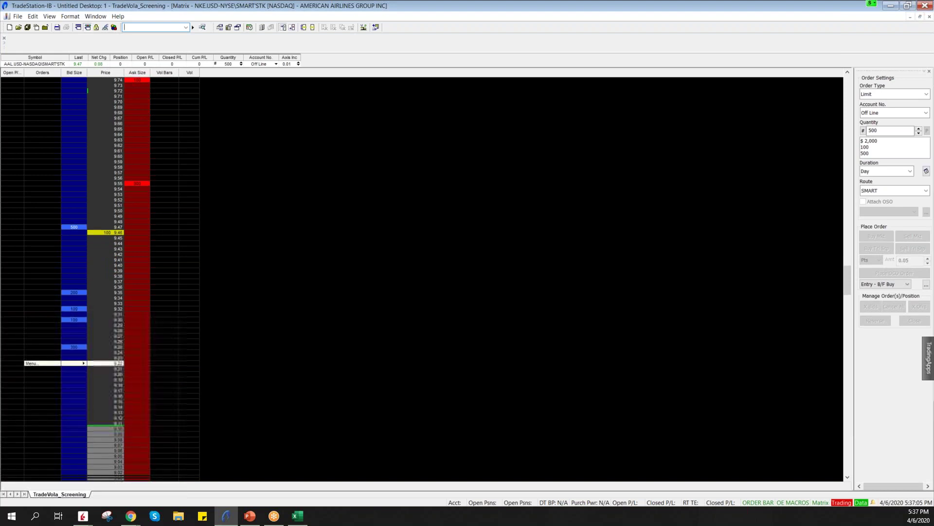
pyautogui.click(85, 368)
pyautogui.moveTo(848, 278); pyautogui.dragTo(849, 308)
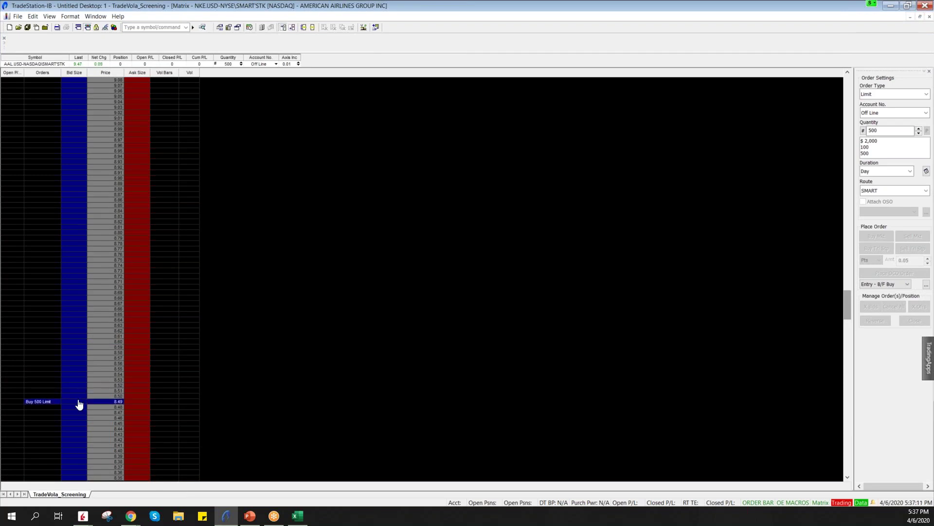
pyautogui.click(871, 147)
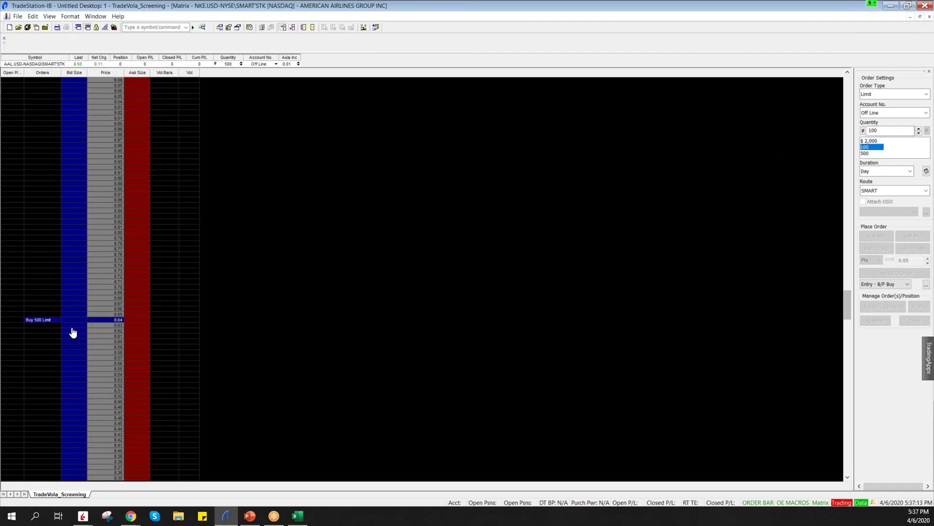
pyautogui.click(72, 398)
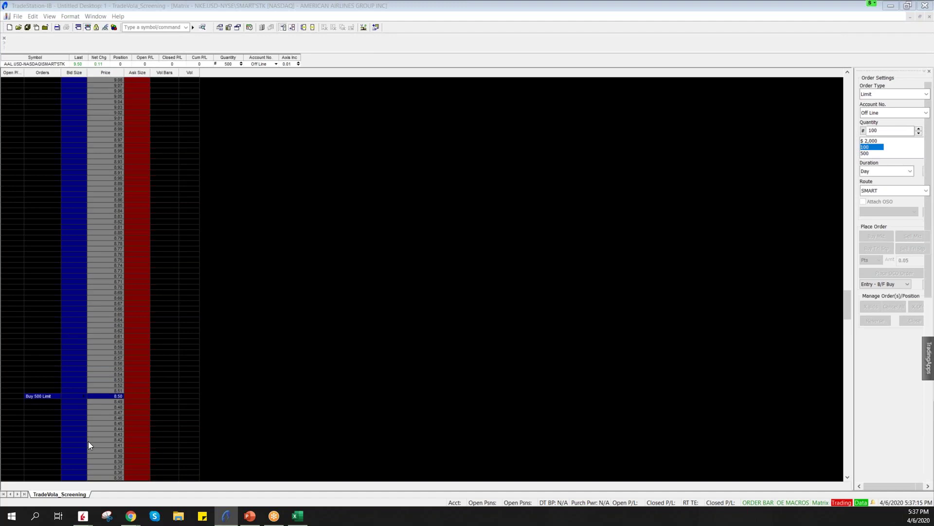
pyautogui.press('Return')
pyautogui.click(888, 112)
pyautogui.click(888, 112)
pyautogui.click(920, 16)
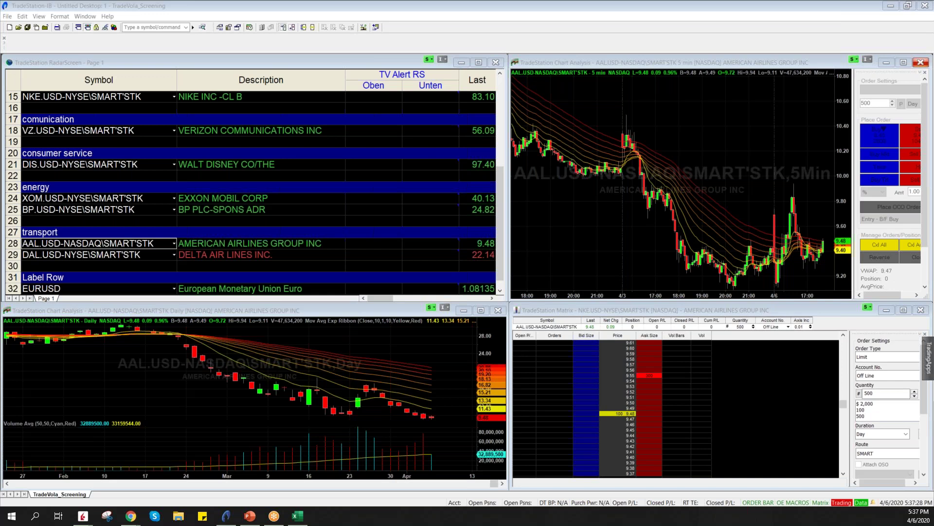
# - Switch to the Interactive Brokers option chain for AAL and examine the May 15, May 08, May 01 and May 22 expirations
pyautogui.hotkey('alt', 'Tab')
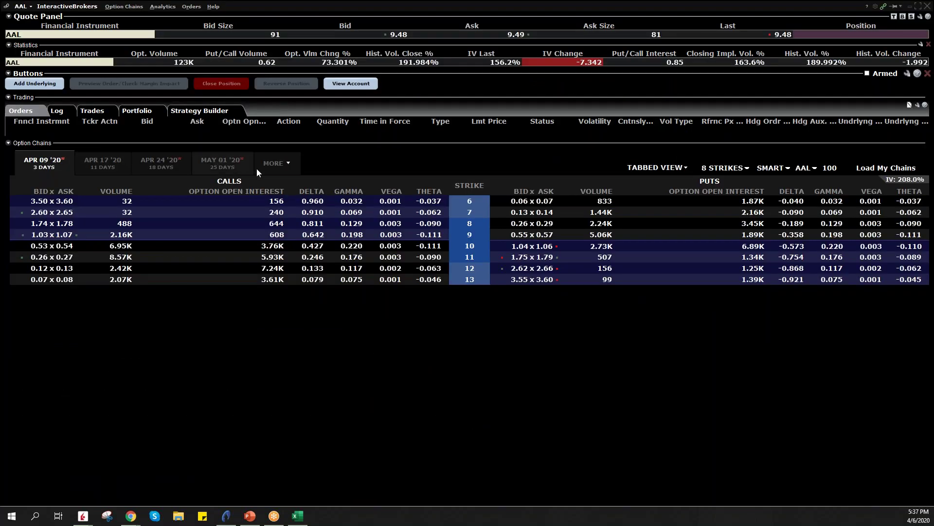
pyautogui.click(280, 162)
pyautogui.click(300, 245)
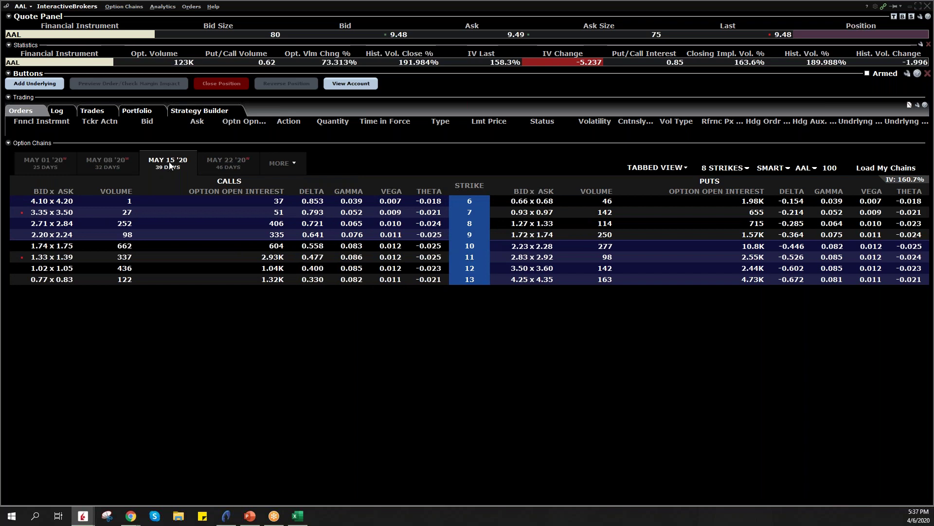
pyautogui.click(120, 164)
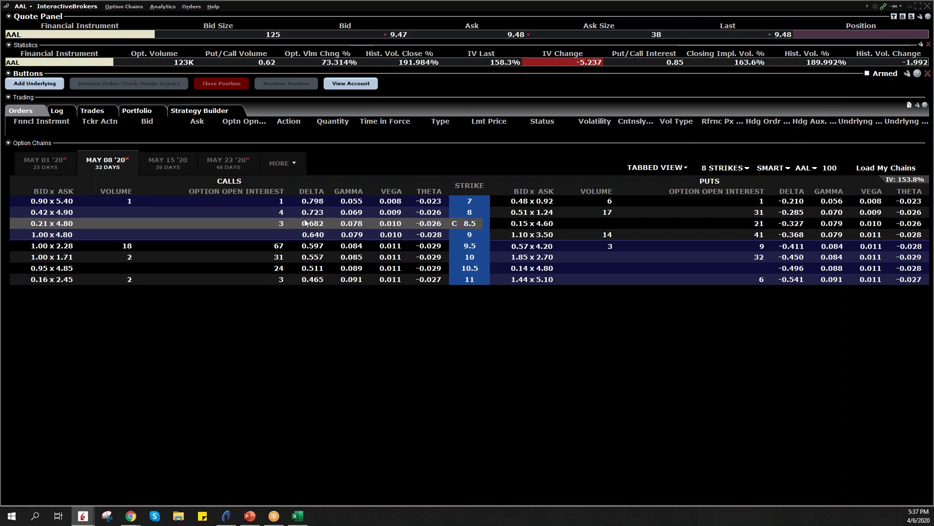
pyautogui.click(55, 166)
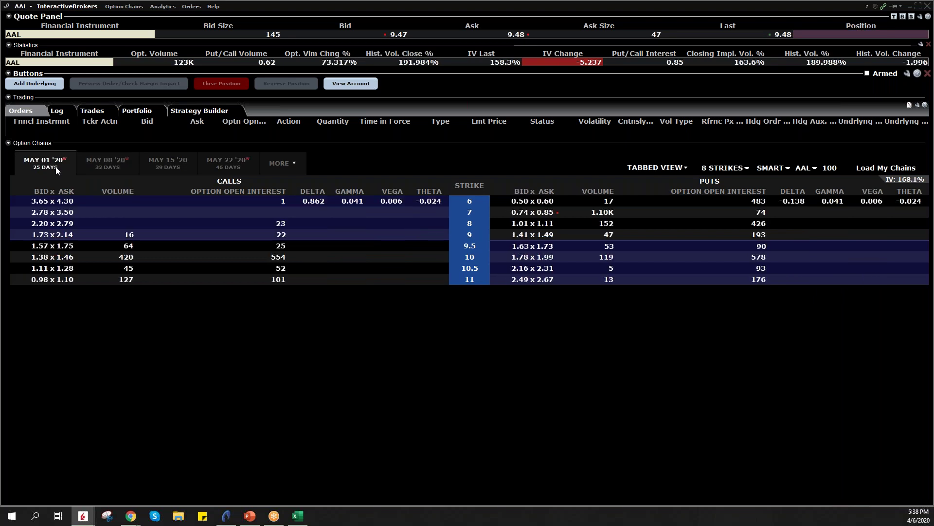
pyautogui.click(230, 167)
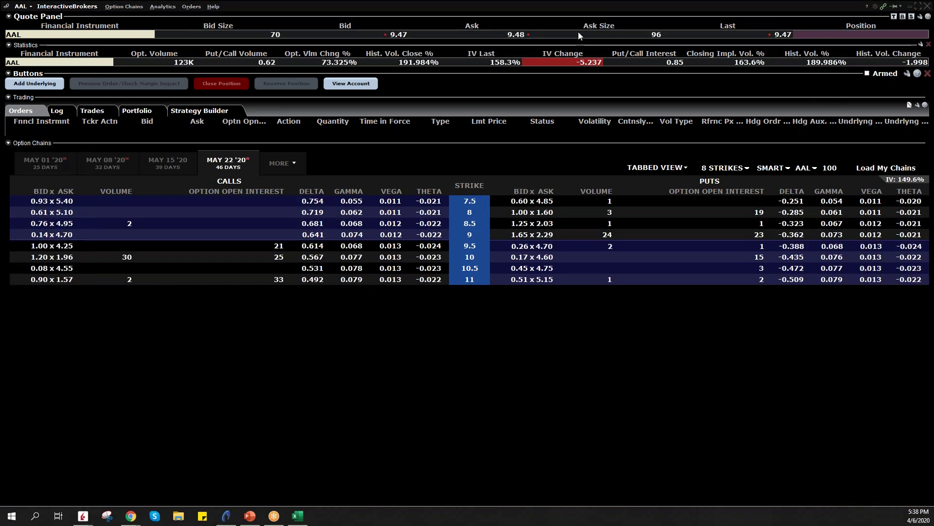
# - Circle the May 22 AAL puts around the 8.5 and 9 strikes and clear the mark
pyautogui.moveTo(546, 219)
pyautogui.mouseDown()
pyautogui.moveTo(560, 219)
pyautogui.moveTo(496, 212)
pyautogui.moveTo(514, 238)
pyautogui.moveTo(565, 232)
pyautogui.moveTo(554, 213)
pyautogui.mouseUp()
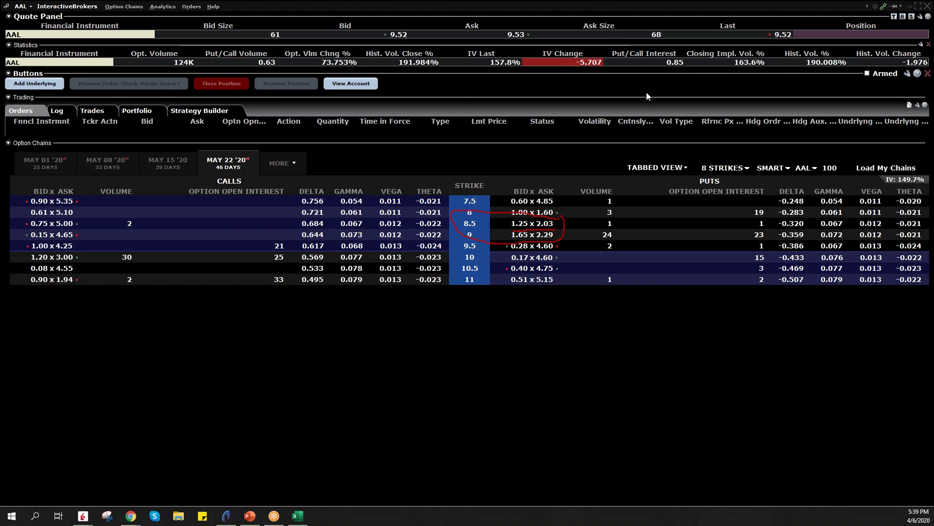
pyautogui.press('Escape')
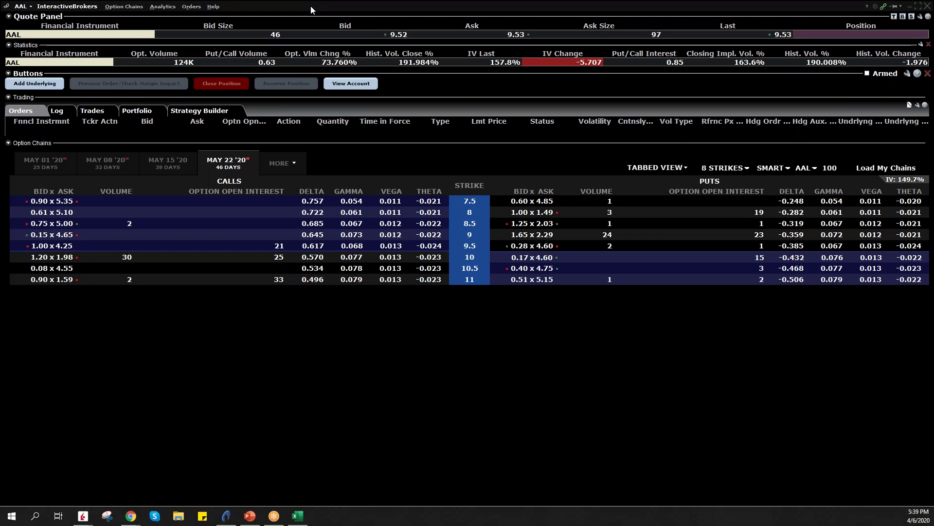
# - Switch to the Excel portfolio workbook and set the Budget on the Sector sheet to 100,000 €
pyautogui.hotkey('alt', 'Tab')
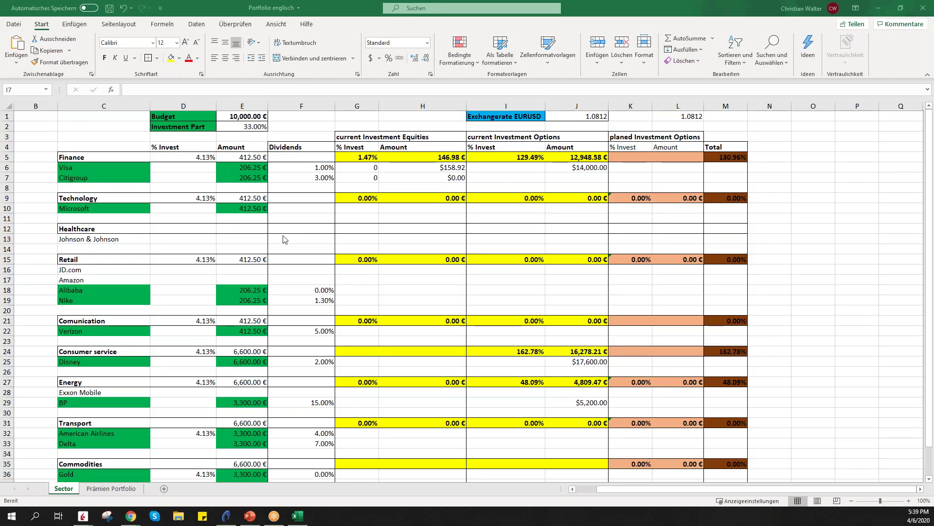
pyautogui.click(122, 489)
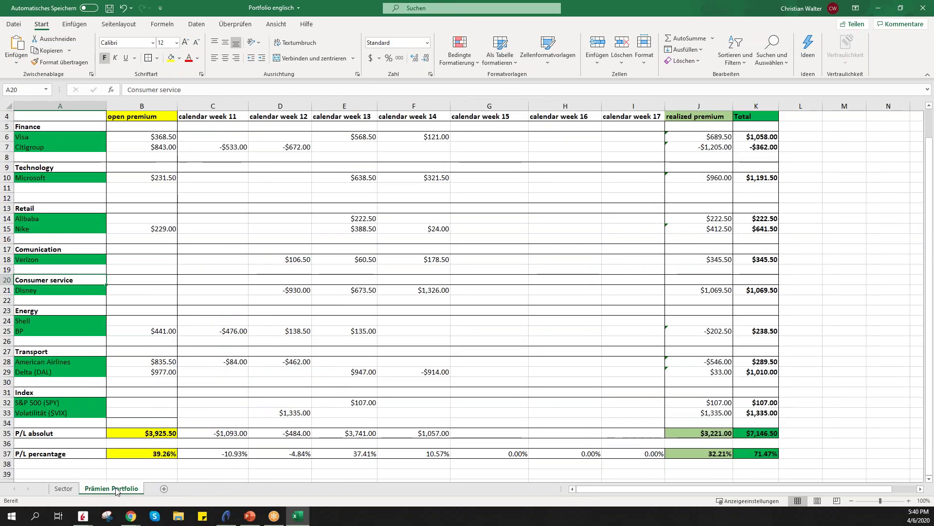
pyautogui.click(63, 489)
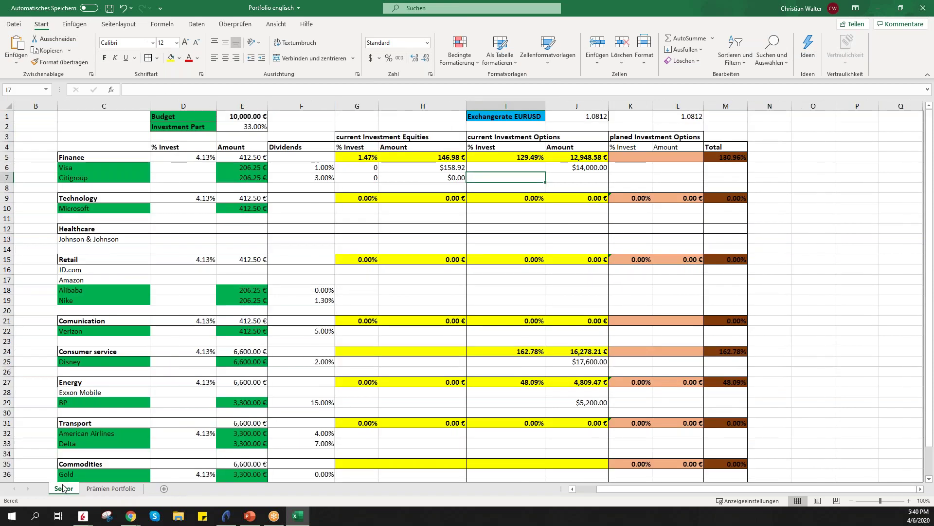
pyautogui.click(234, 116)
pyautogui.write('1000')
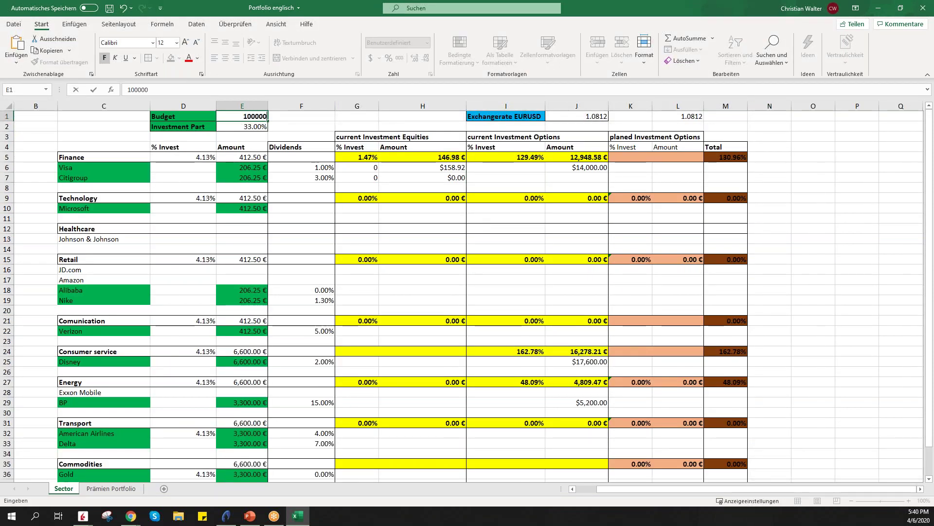
pyautogui.press('Return')
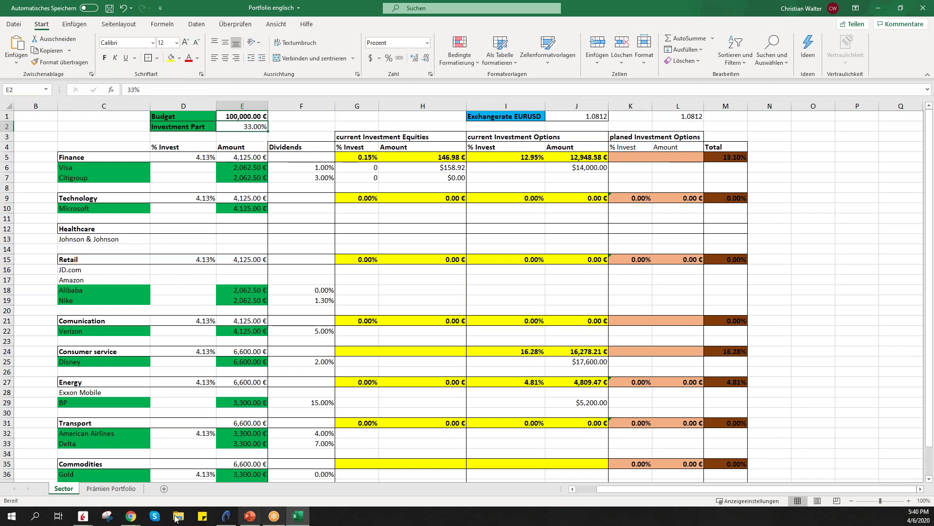
# - Circle the P/L percentages for weeks 11 to 14, open premium, realized premium and Total on Prämien Portfolio, clear the marks, and reopen Sector
pyautogui.click(101, 488)
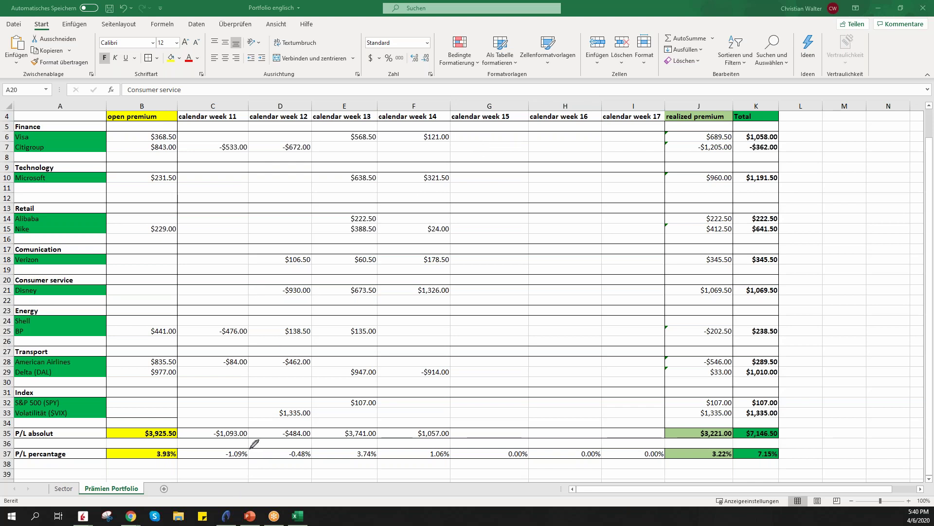
pyautogui.moveTo(252, 445)
pyautogui.mouseDown()
pyautogui.moveTo(201, 449)
pyautogui.moveTo(264, 450)
pyautogui.moveTo(246, 440)
pyautogui.mouseUp()
pyautogui.moveTo(306, 442)
pyautogui.mouseDown()
pyautogui.moveTo(274, 451)
pyautogui.moveTo(317, 463)
pyautogui.moveTo(314, 442)
pyautogui.moveTo(295, 443)
pyautogui.mouseUp()
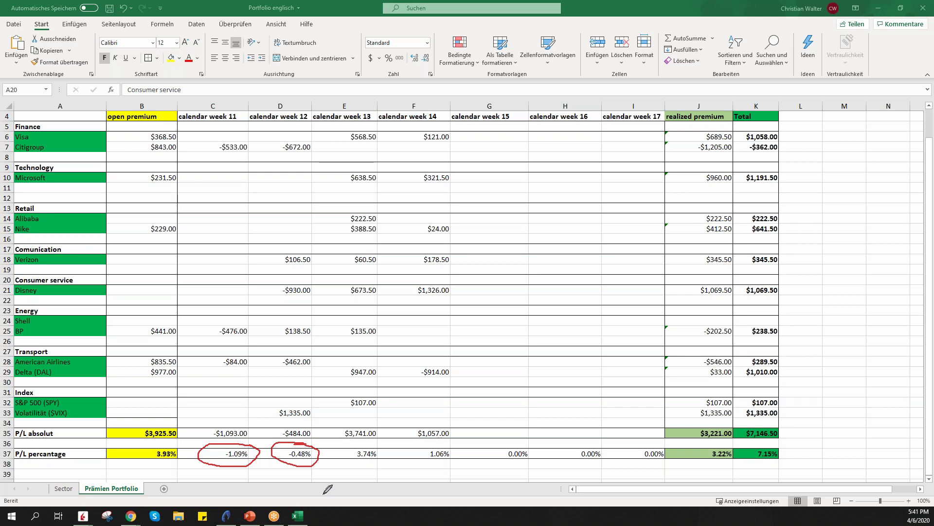
pyautogui.moveTo(451, 443)
pyautogui.mouseDown()
pyautogui.moveTo(355, 438)
pyautogui.moveTo(340, 455)
pyautogui.moveTo(432, 465)
pyautogui.moveTo(463, 450)
pyautogui.moveTo(455, 441)
pyautogui.mouseUp()
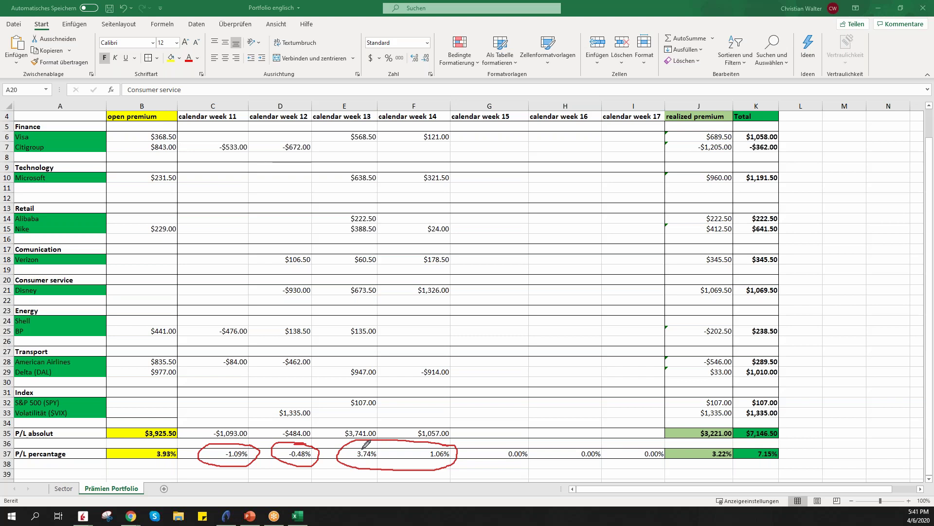
pyautogui.moveTo(728, 445)
pyautogui.mouseDown()
pyautogui.moveTo(668, 451)
pyautogui.moveTo(701, 463)
pyautogui.moveTo(747, 456)
pyautogui.moveTo(732, 446)
pyautogui.mouseUp()
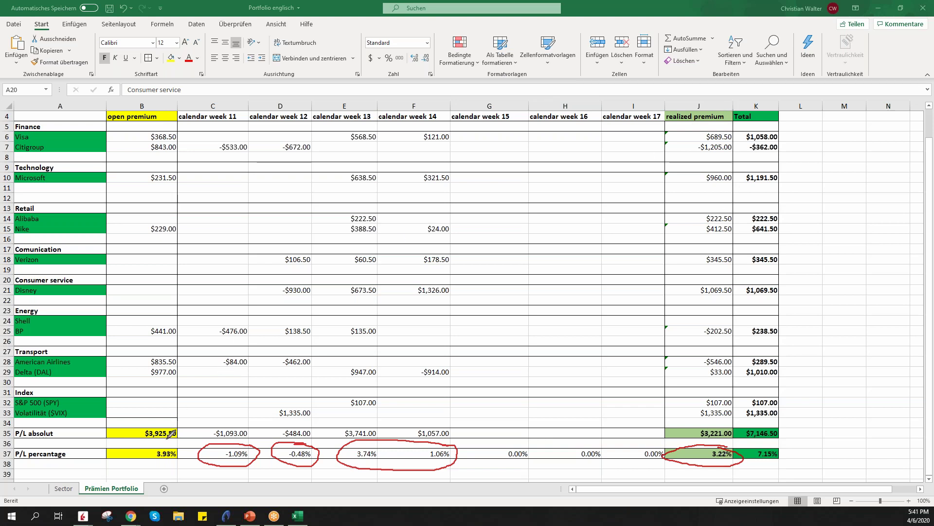
pyautogui.moveTo(177, 445)
pyautogui.mouseDown()
pyautogui.moveTo(117, 444)
pyautogui.moveTo(132, 465)
pyautogui.moveTo(181, 445)
pyautogui.mouseUp()
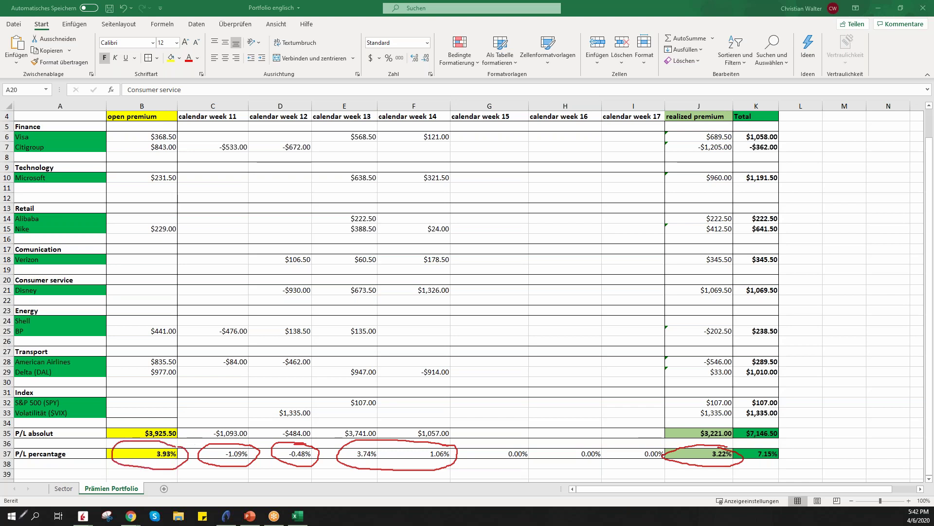
pyautogui.moveTo(778, 445)
pyautogui.mouseDown()
pyautogui.moveTo(741, 460)
pyautogui.moveTo(772, 467)
pyautogui.moveTo(789, 446)
pyautogui.moveTo(757, 444)
pyautogui.mouseUp()
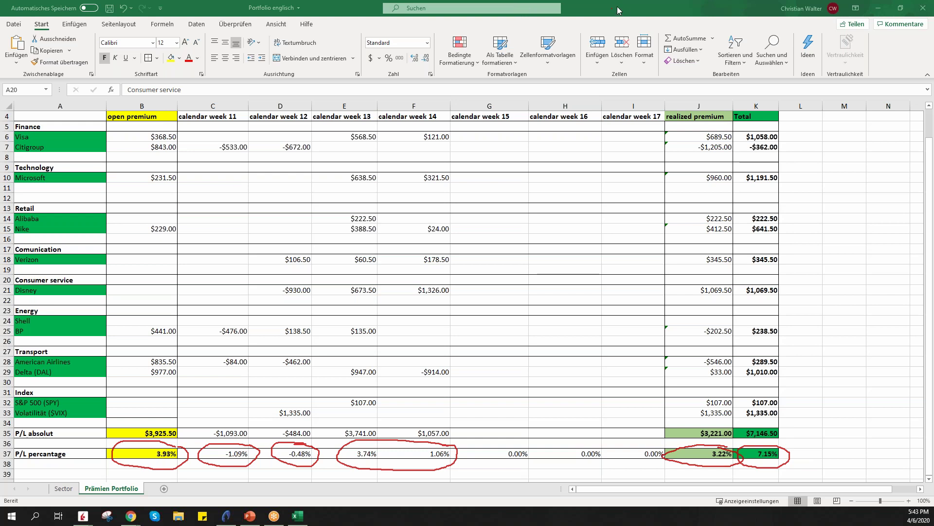
pyautogui.press('Escape')
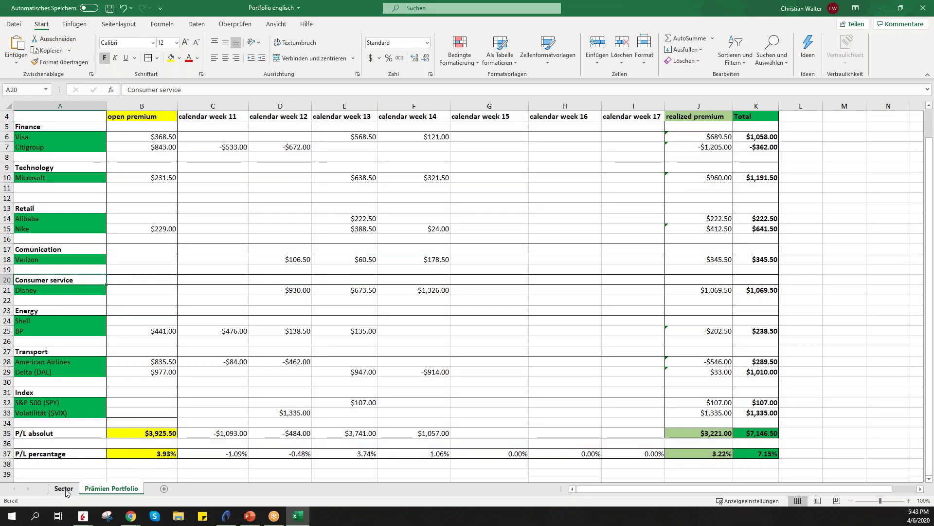
pyautogui.click(64, 488)
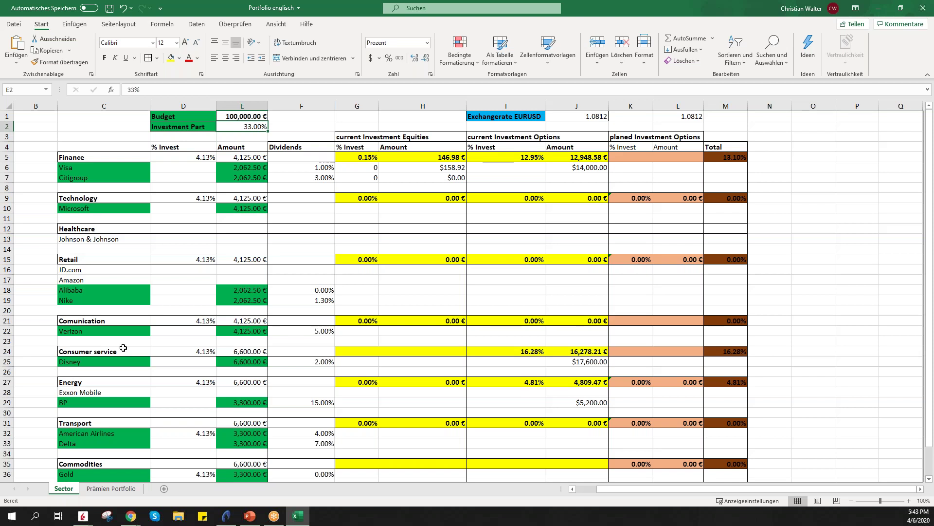
# - Copy the Last prices from Visa through Delta Air Lines in the maximized TradeStation RadarScreen and switch back to column A of Excel's Sector sheet
pyautogui.click(231, 516)
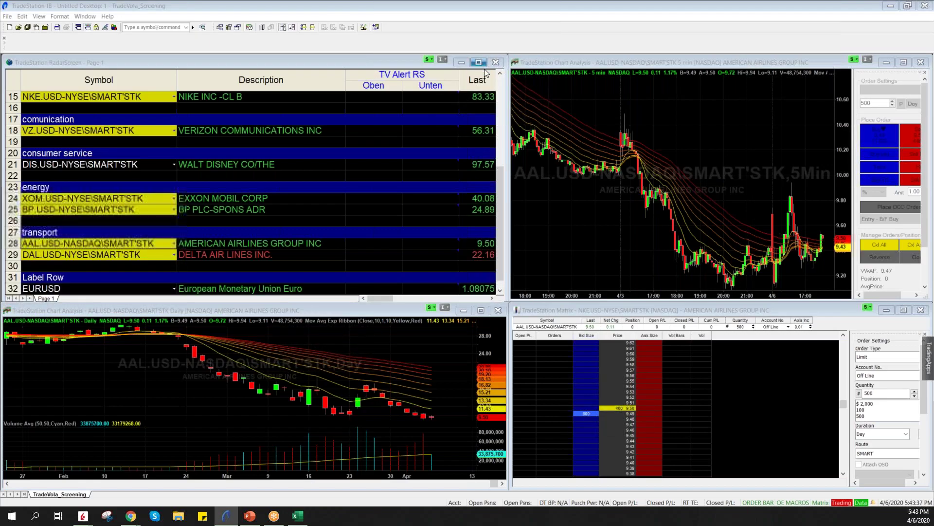
pyautogui.click(478, 62)
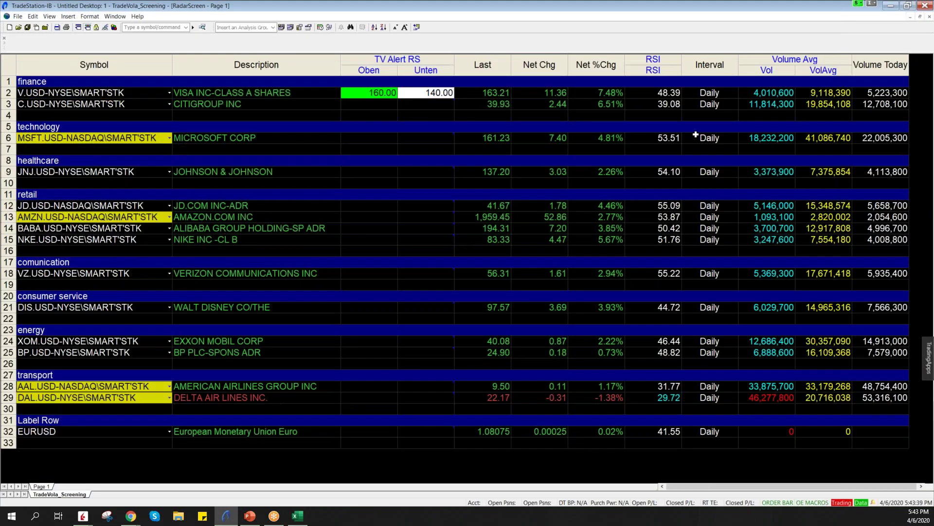
pyautogui.moveTo(483, 93); pyautogui.dragTo(485, 425)
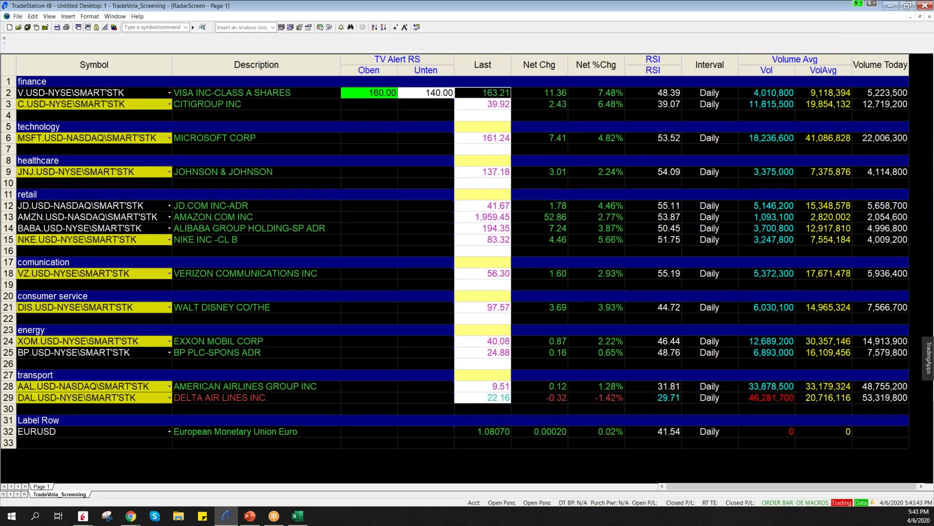
pyautogui.click(293, 517)
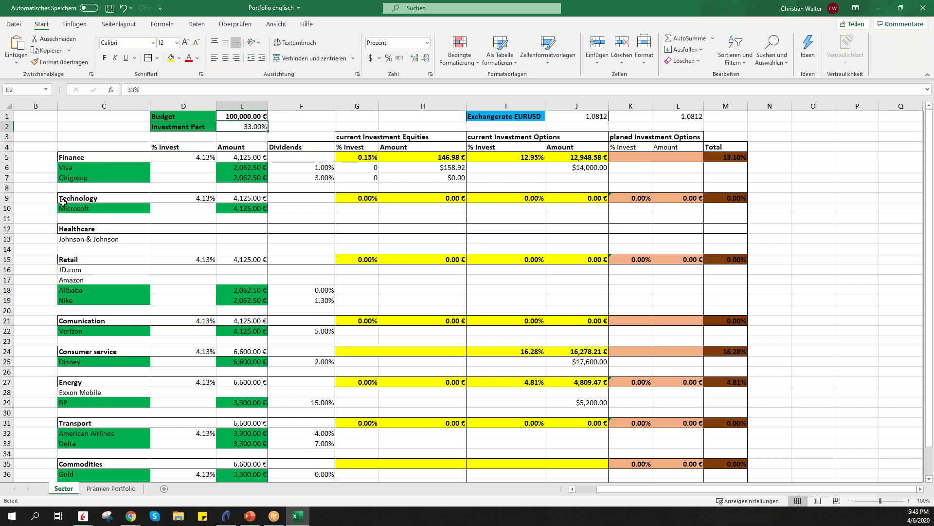
pyautogui.moveTo(616, 490); pyautogui.dragTo(555, 492)
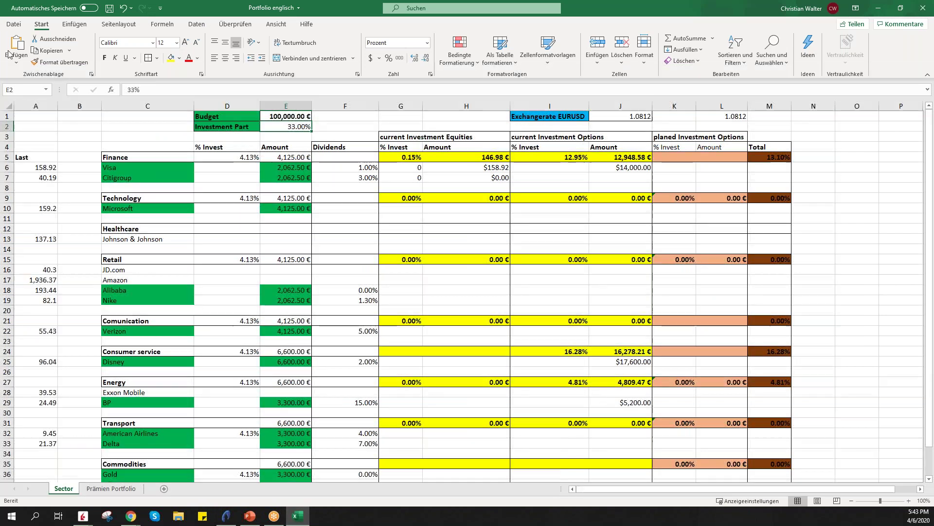
pyautogui.click(37, 159)
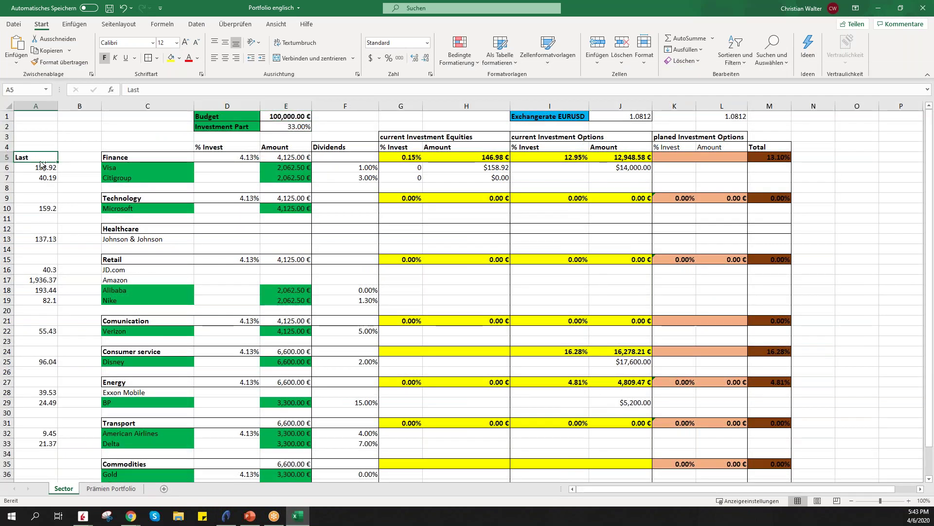
pyautogui.write('163.21\t 39.92\t \t \t~technology 161.24\t \t \t~healthcare 137.18\t \t \t~retail 41.67\t 1,959.45\t 194.35\t 83.32\t \t \t~comunication 56.3\t \t \t~consumer service 97.57\t \t \t~energy 40.08\t 24.88\t \t \t~transport 9.51\t 22.16')
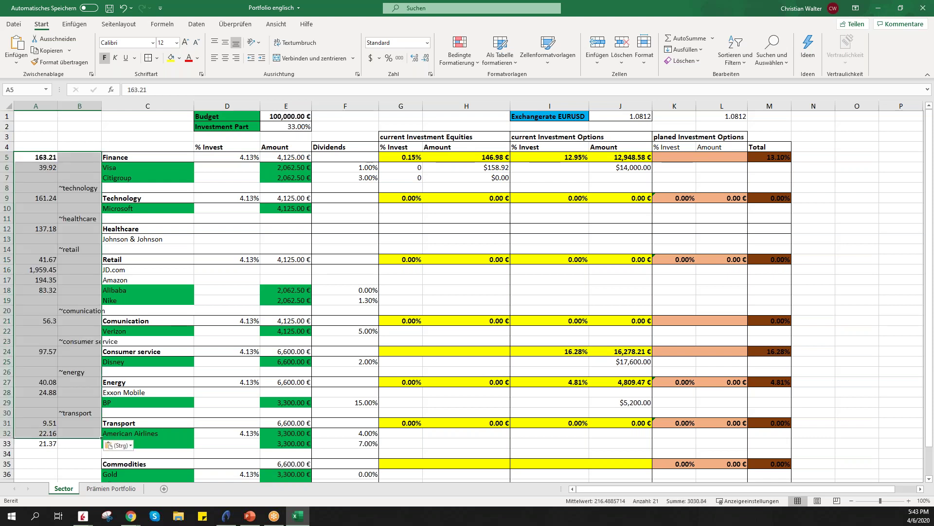
pyautogui.click(123, 9)
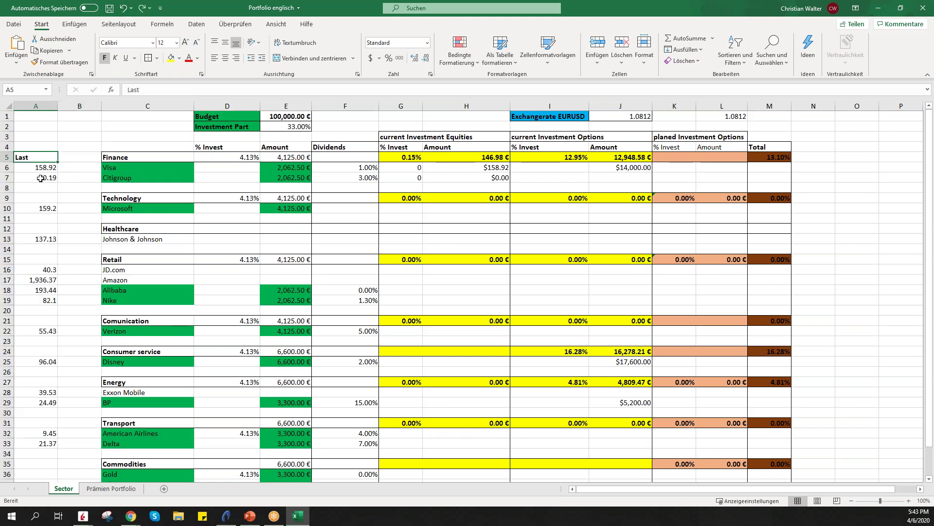
pyautogui.press('Down')
pyautogui.write('v')
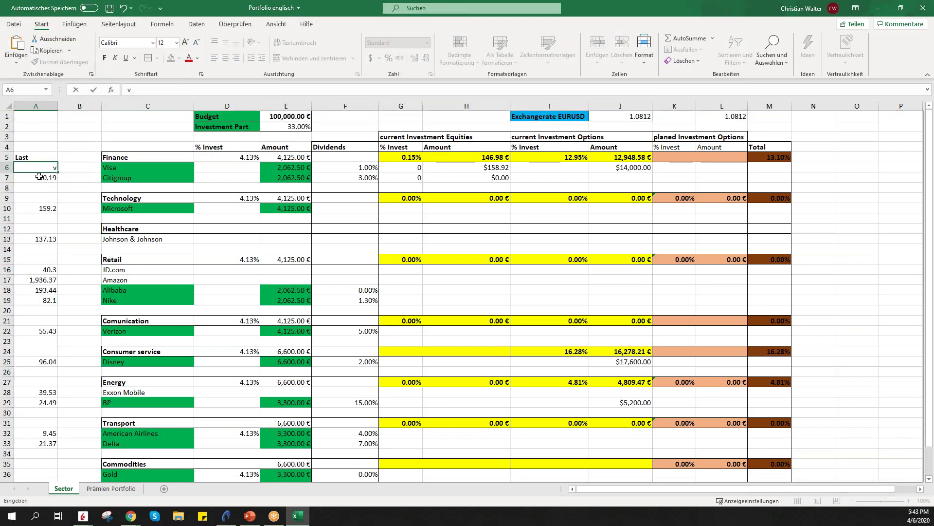
pyautogui.hotkey('ctrl', 'v')
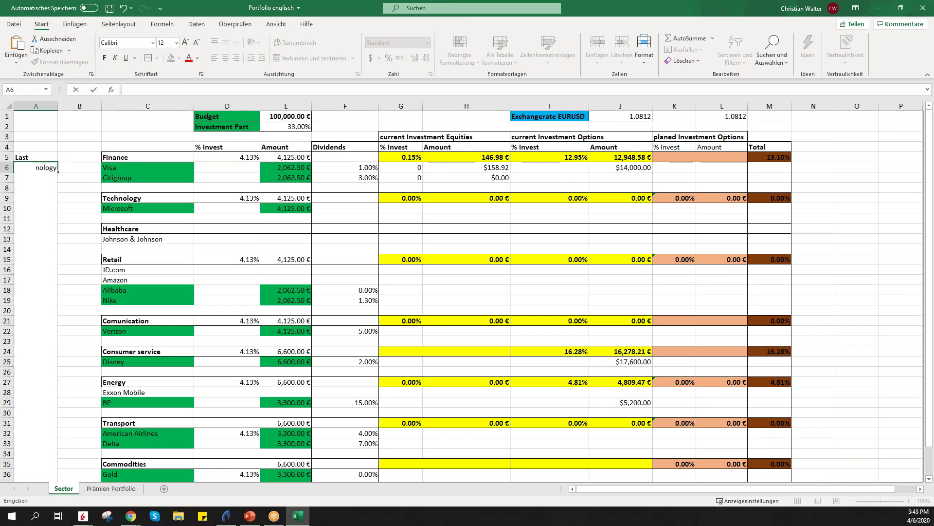
pyautogui.click(71, 177)
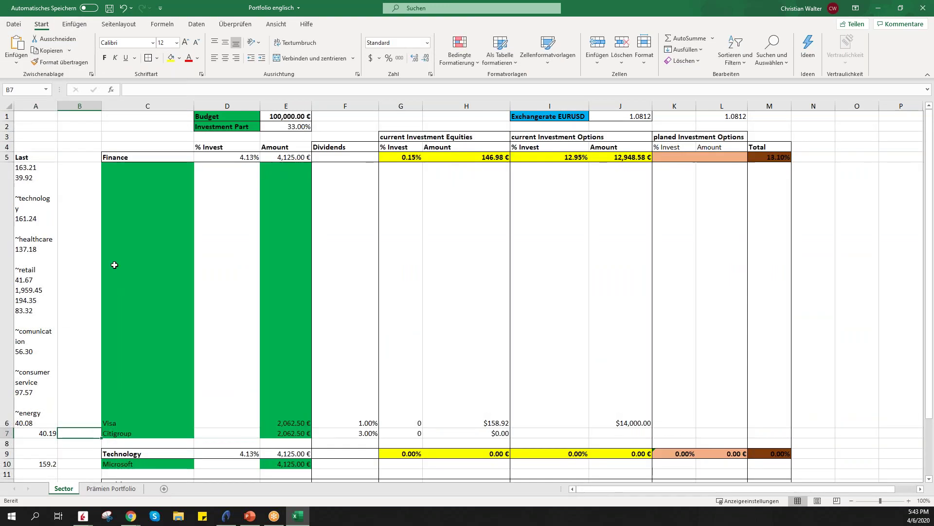
pyautogui.click(122, 12)
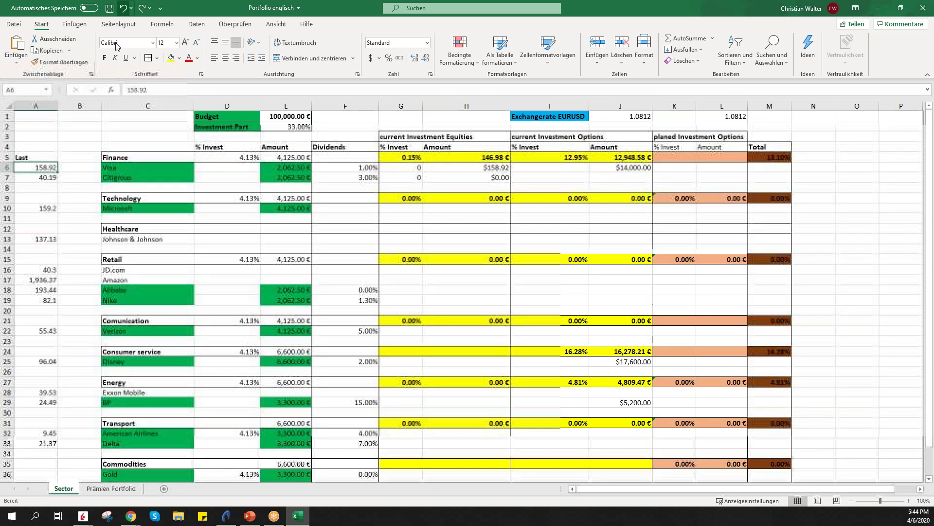
# - Paste the copied prices into column A starting at A6 and delete the pasted sector labels from column B
pyautogui.hotkey('ctrl', 'v')
pyautogui.click(61, 259)
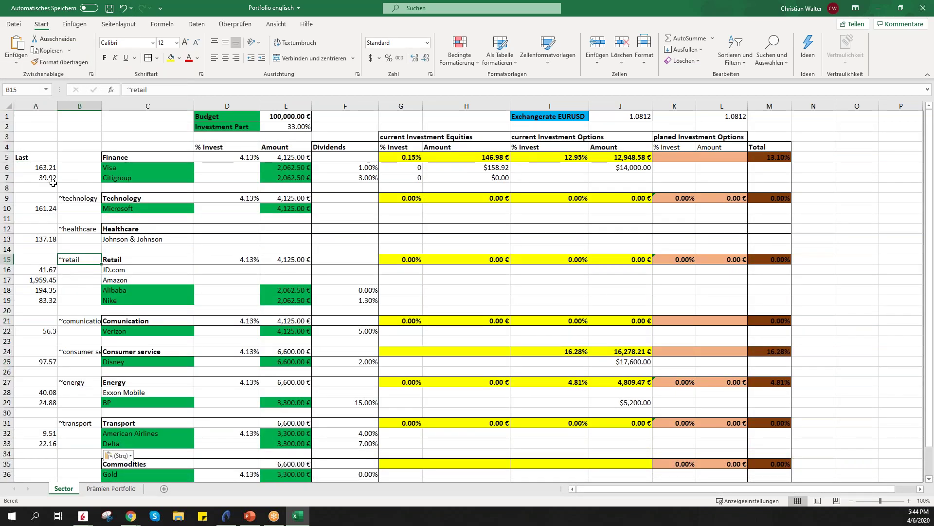
pyautogui.moveTo(52, 171); pyautogui.dragTo(91, 463)
pyautogui.press('Delete')
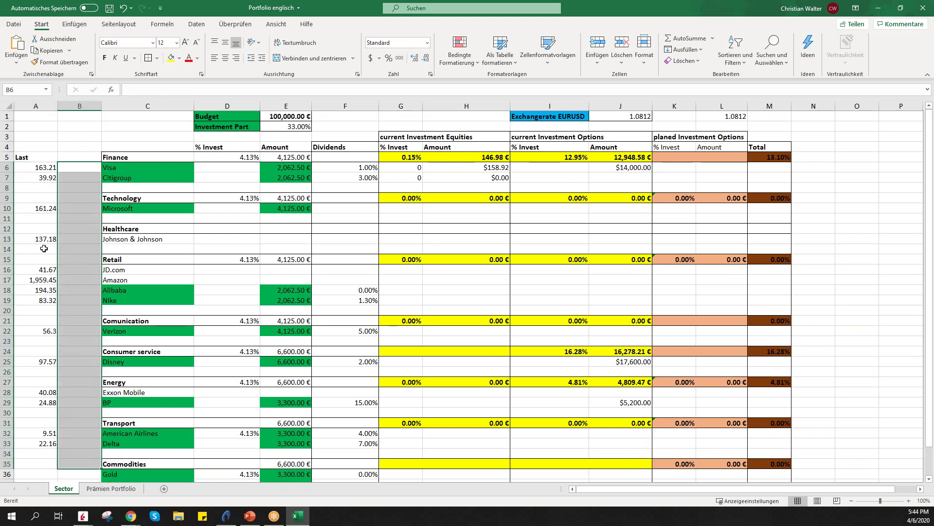
pyautogui.click(73, 270)
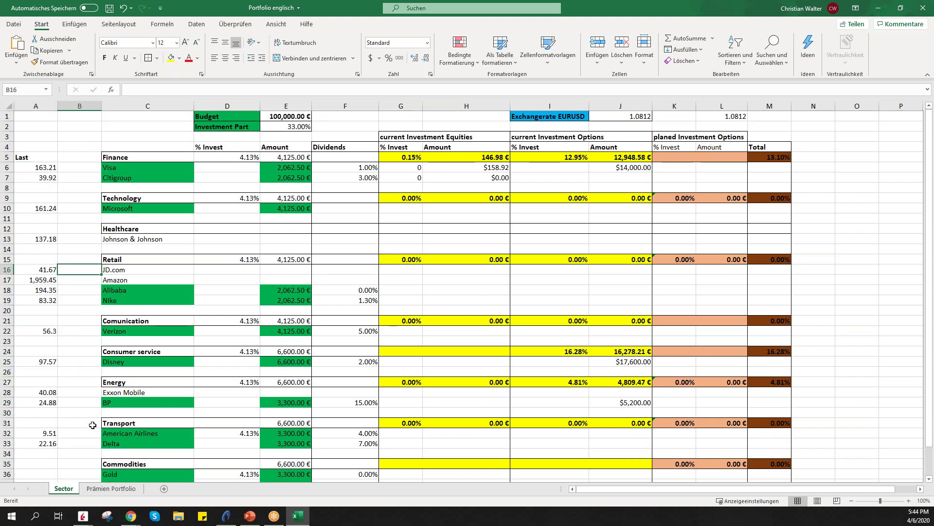
# - Set the Budget in E1 to 1,000 €
pyautogui.click(286, 116)
pyautogui.write('1,00')
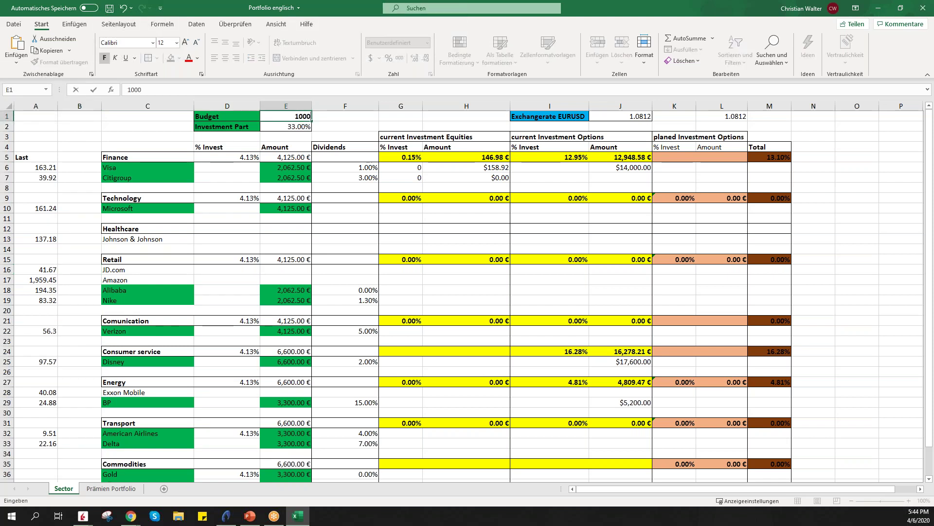
pyautogui.write('0')
pyautogui.press('Return')
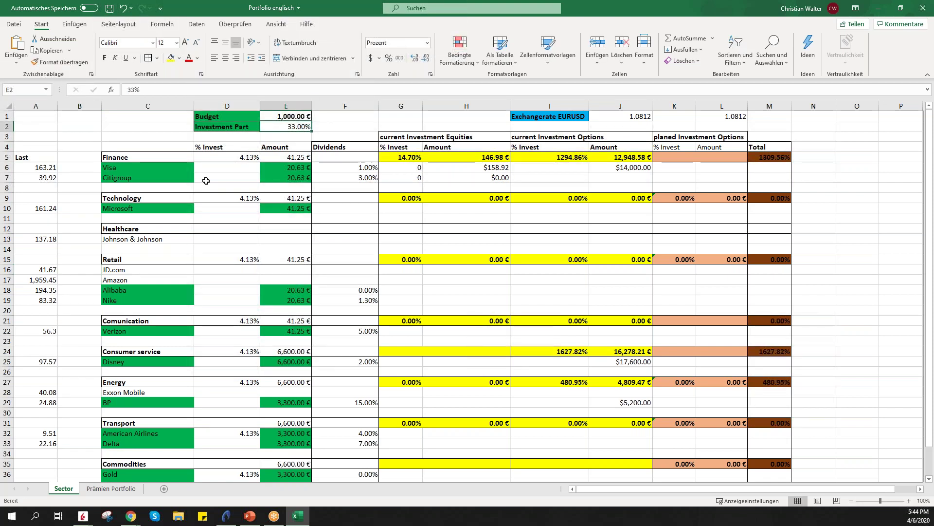
# - Set the Budget in E1 to 10,000 € and check the Visa amount in E6
pyautogui.click(286, 116)
pyautogui.write('1000')
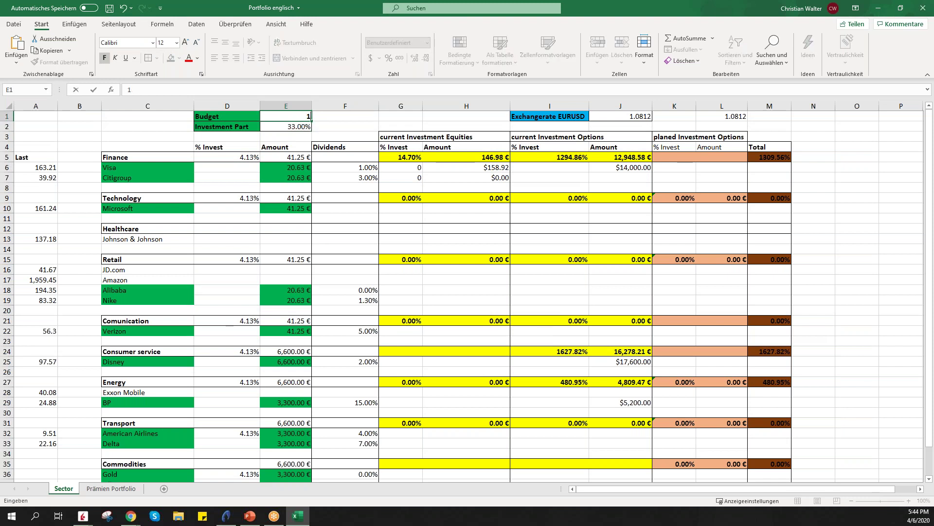
pyautogui.press('Return')
pyautogui.click(296, 176)
pyautogui.click(299, 168)
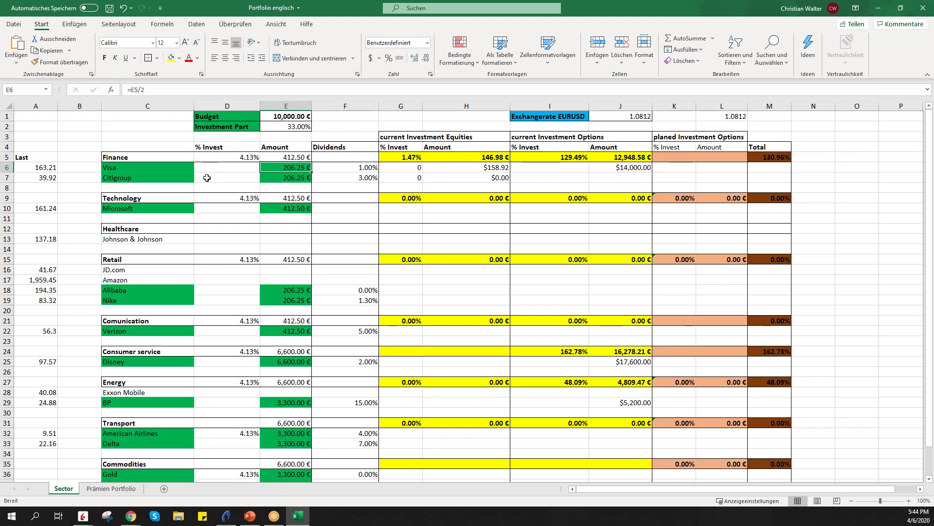
# - Calculate the Visa share quantity in B6 with the formula =E6/A6, dividing the amount by the last price
pyautogui.click(78, 167)
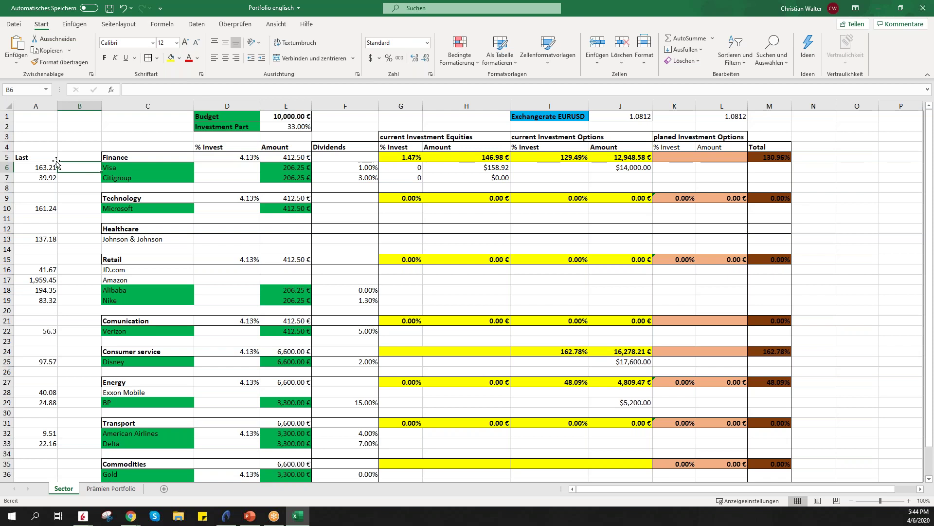
pyautogui.write('=')
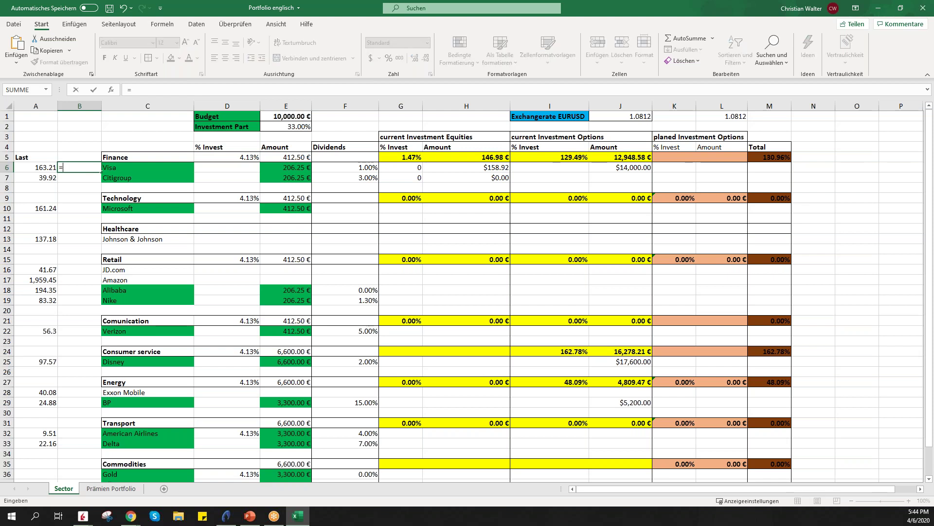
pyautogui.click(297, 168)
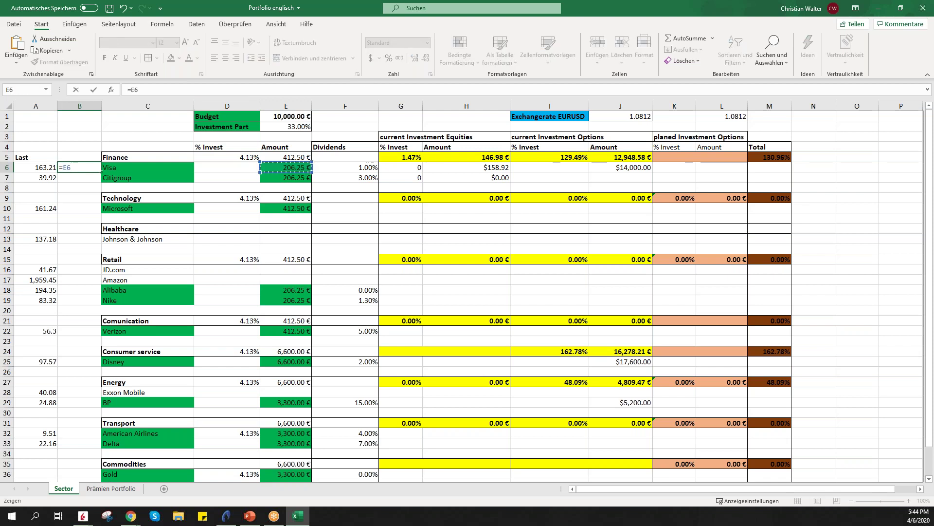
pyautogui.write('/')
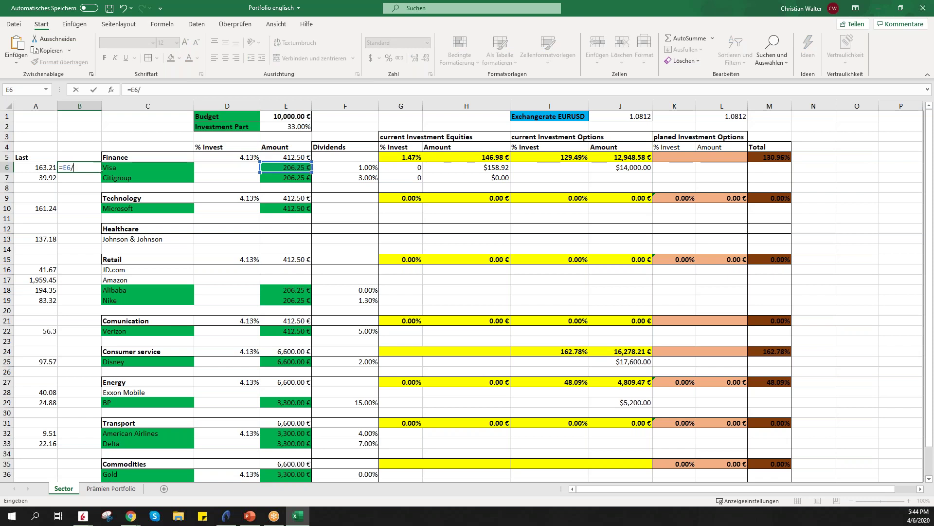
pyautogui.click(43, 167)
pyautogui.press('Return')
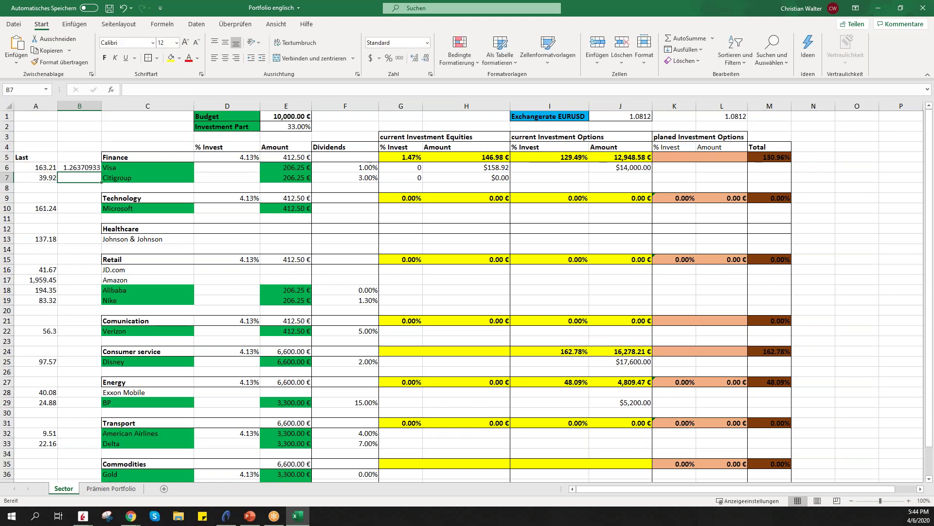
# - Fill the share quantity formula from B6 down to the Delta row, B33
pyautogui.click(83, 167)
pyautogui.moveTo(102, 172); pyautogui.dragTo(99, 425)
pyautogui.scroll(1, 176, 217)
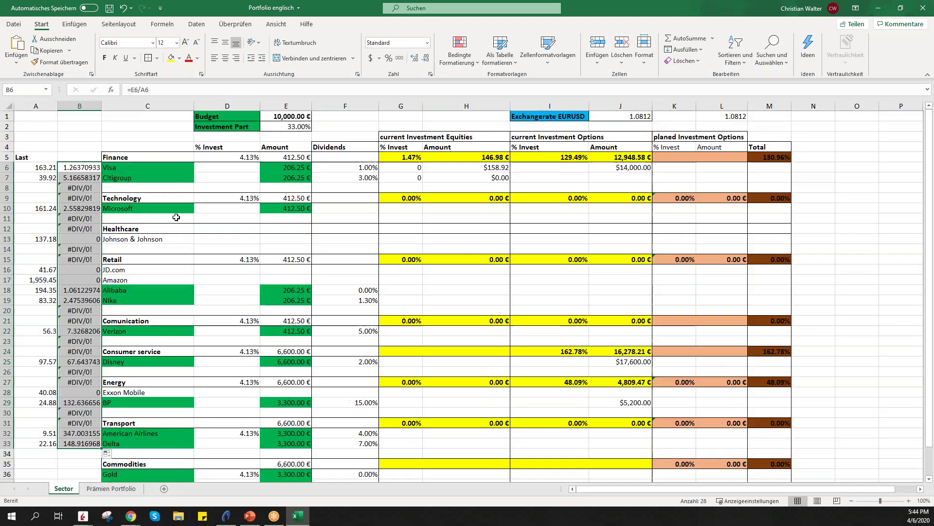
# - Clear the share quantity formulas from the rows without prices in B8, B9, B11, B12, B14 and B15
pyautogui.click(78, 178)
pyautogui.press('Down')
pyautogui.press('Delete')
pyautogui.press('Down')
pyautogui.press('Delete')
pyautogui.press('Down')
pyautogui.press('Down')
pyautogui.press('Delete')
pyautogui.press('Down')
pyautogui.press('Delete')
pyautogui.press('Down')
pyautogui.press('Down')
pyautogui.press('Delete')
pyautogui.press('Down')
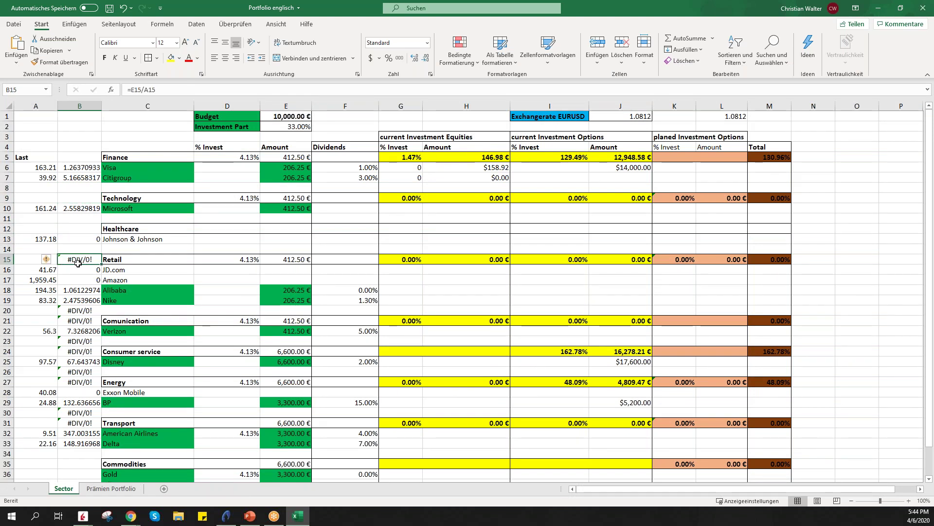
pyautogui.press('Delete')
# - Clear the remaining division errors in B20:B21, B23:B24, B26:B27 and B30:B31
pyautogui.moveTo(84, 317)
pyautogui.mouseDown()
pyautogui.moveTo(85, 329)
pyautogui.moveTo(84, 309)
pyautogui.mouseUp()
pyautogui.press('Delete')
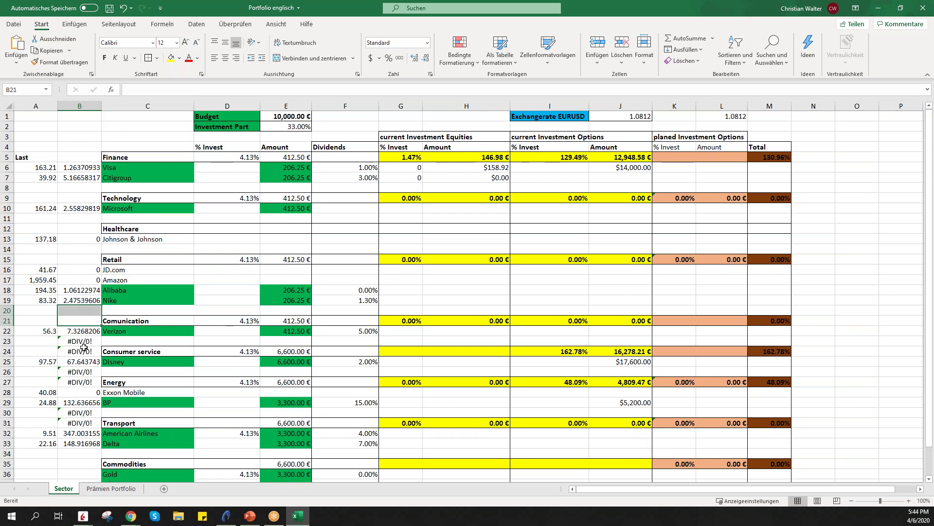
pyautogui.moveTo(83, 341); pyautogui.dragTo(80, 422)
pyautogui.press('Delete')
pyautogui.press('Delete')
pyautogui.press('Delete')
# - Format the share quantities in B6:B33 as numbers with 0 decimal places
pyautogui.moveTo(80, 170); pyautogui.dragTo(81, 443)
pyautogui.rightClick(71, 322)
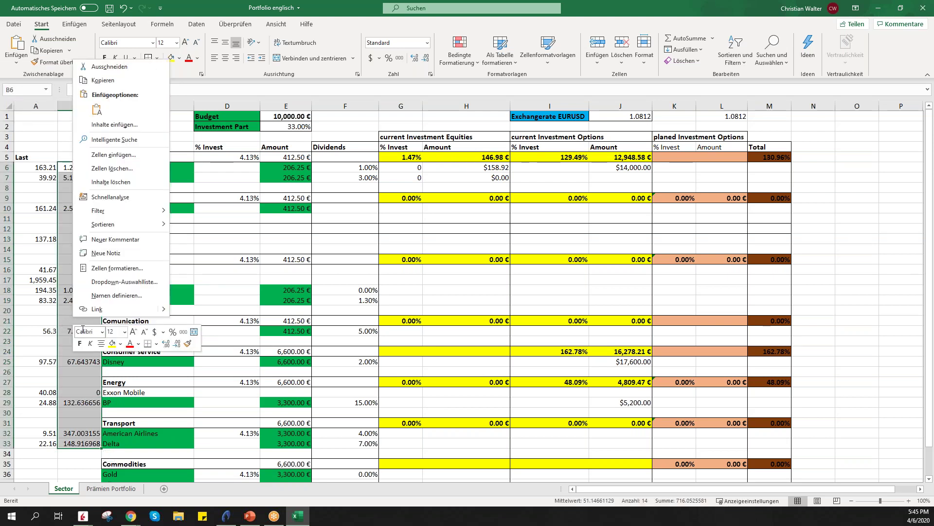
pyautogui.click(122, 268)
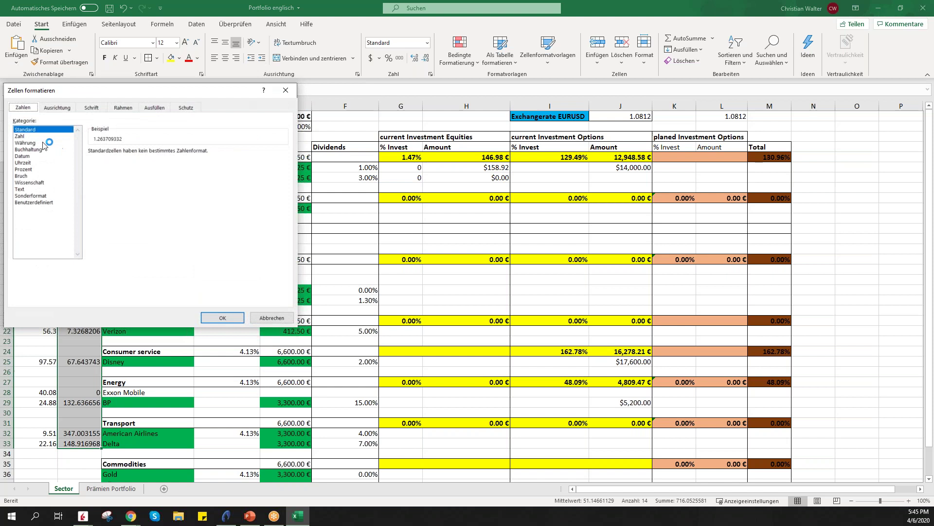
pyautogui.click(22, 136)
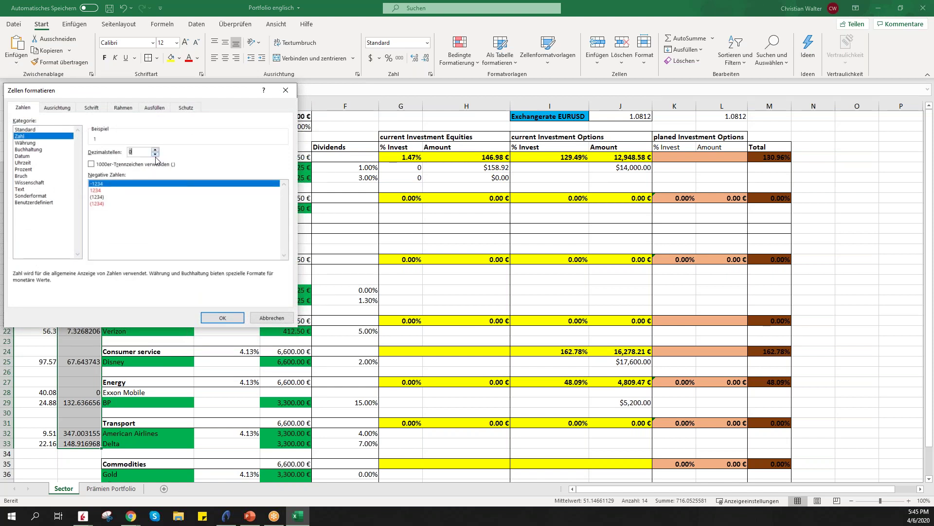
pyautogui.click(216, 320)
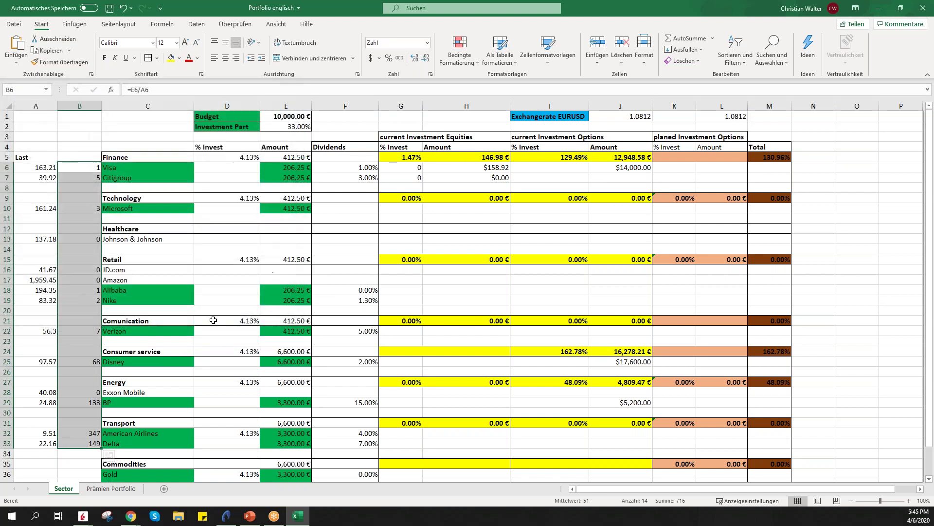
# - Examine the calculated share quantities for Johnson & Johnson, Visa and Citigroup along with the Visa amount
pyautogui.click(87, 240)
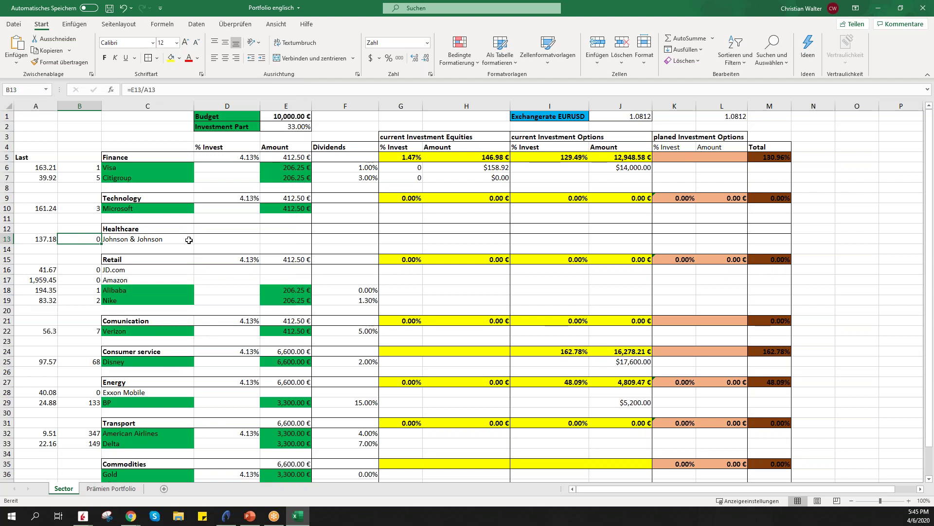
pyautogui.click(210, 231)
pyautogui.click(87, 169)
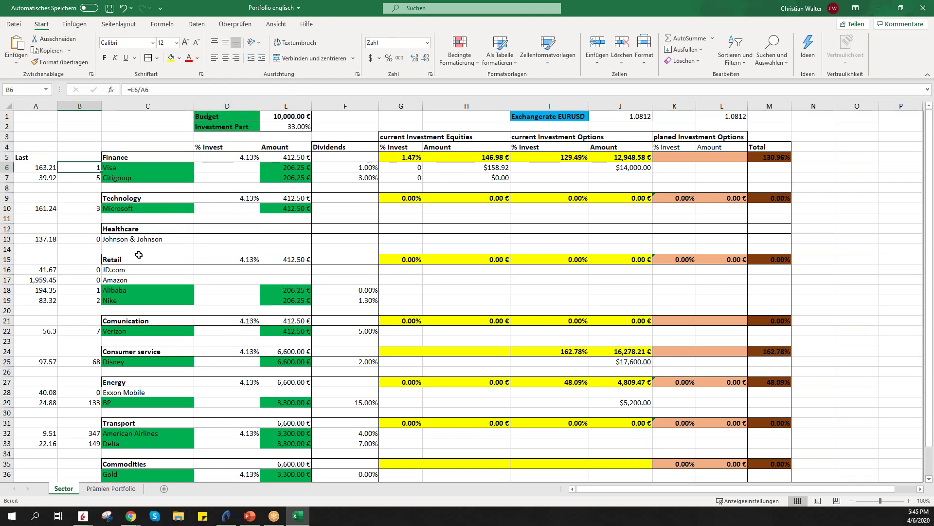
pyautogui.click(294, 171)
pyautogui.click(96, 178)
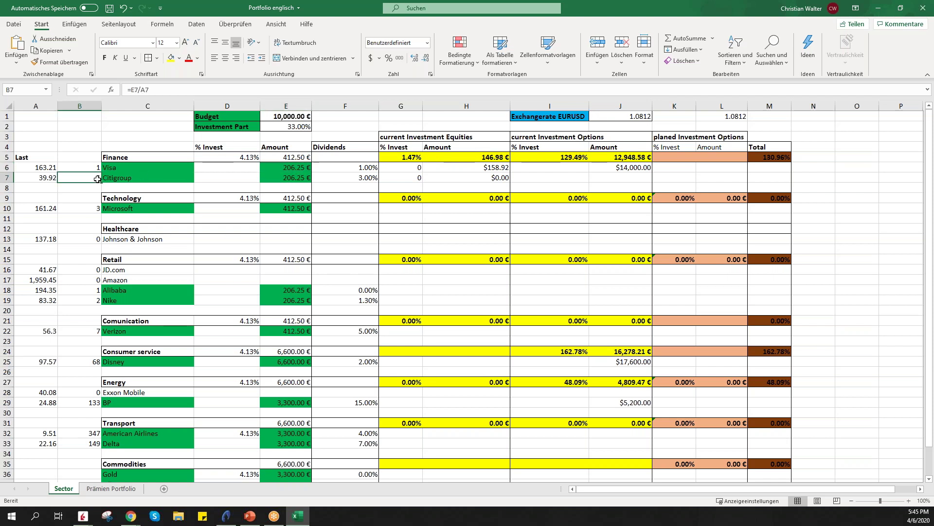
pyautogui.click(91, 239)
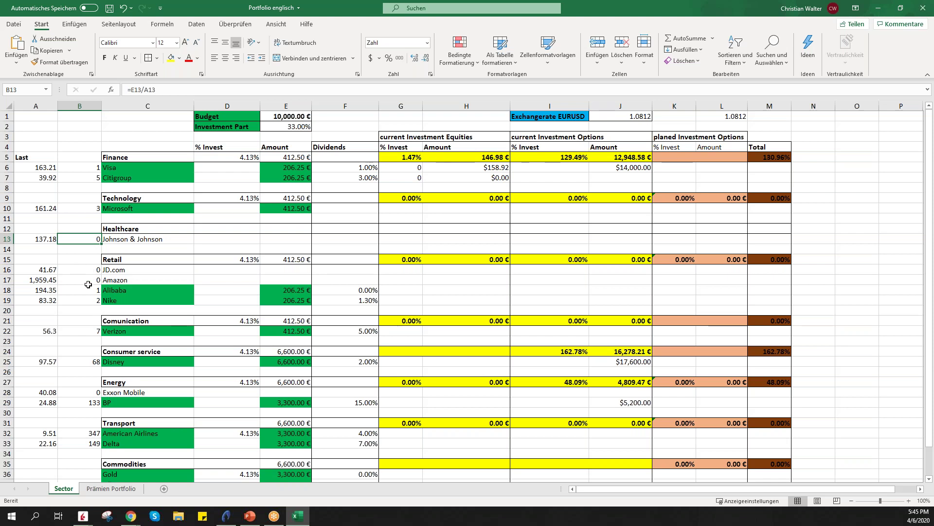
# - Examine the share quantities for Alibaba, Nike, Verizon and Disney, and the weekly option premiums on the Prämien Portfolio sheet
pyautogui.moveTo(93, 291); pyautogui.dragTo(93, 300)
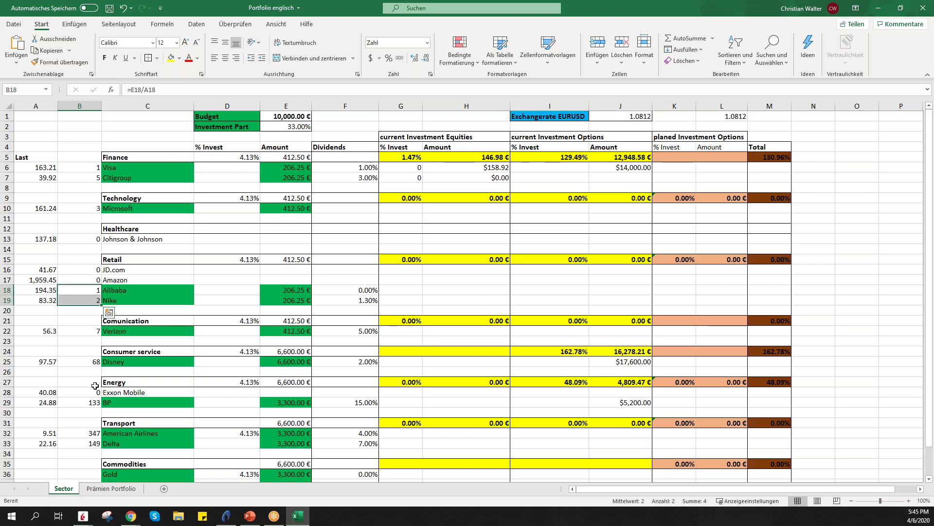
pyautogui.click(91, 335)
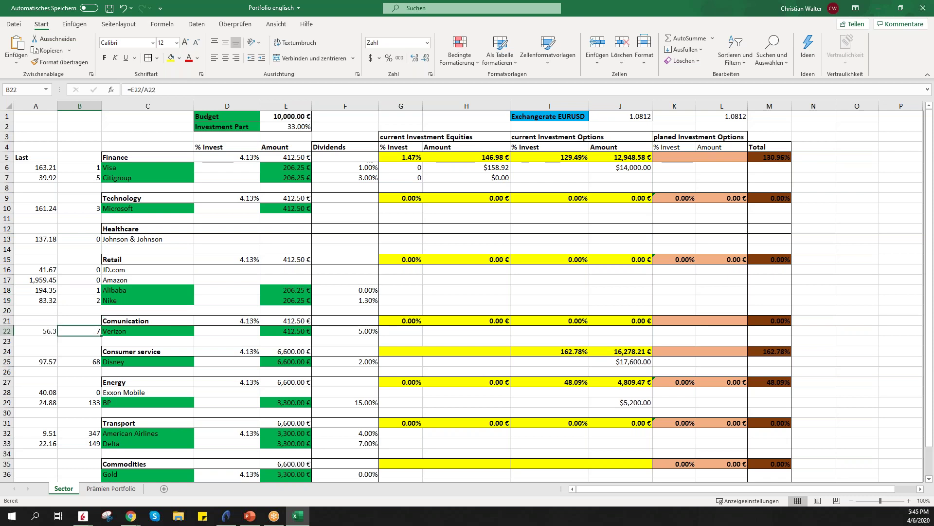
pyautogui.click(92, 362)
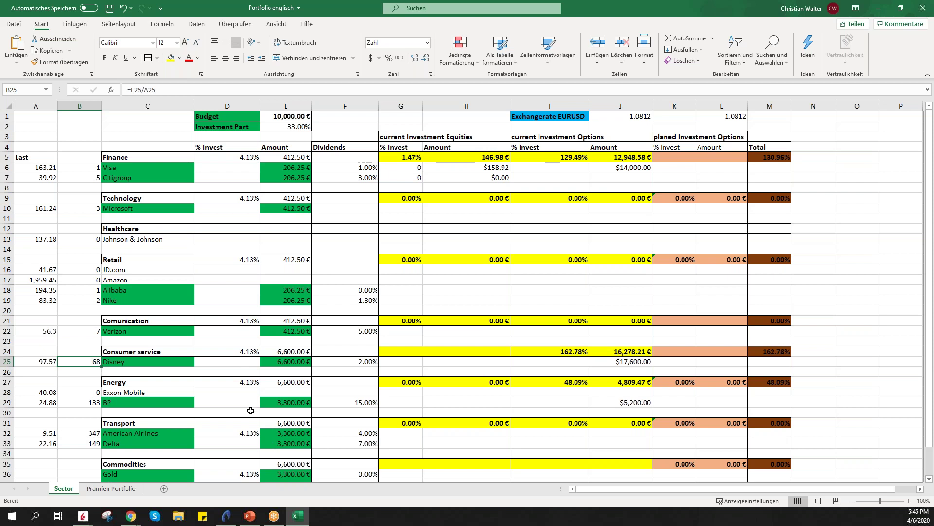
pyautogui.scroll(-3, 120, 354)
pyautogui.scroll(3, 275, 253)
pyautogui.click(92, 488)
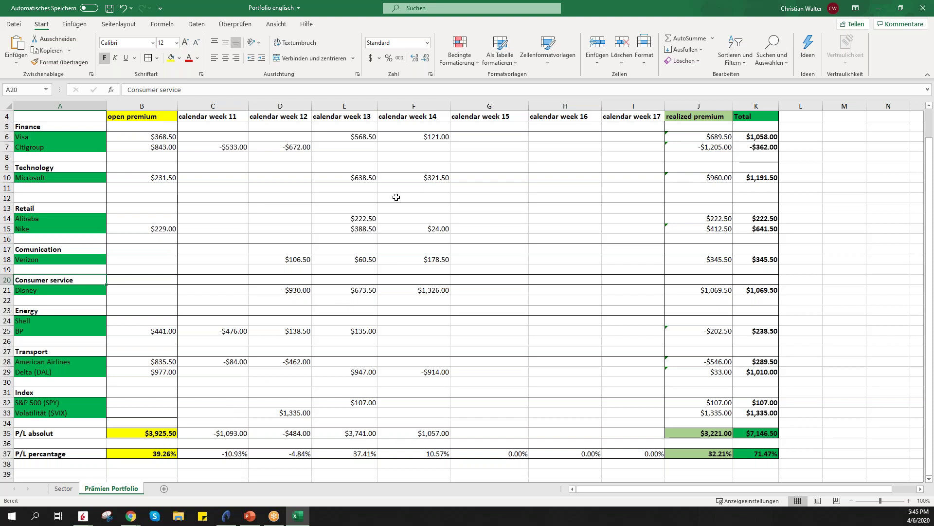
# - Switch to TradeStation and restore the maximized RadarScreen to a smaller window beside the chart and Matrix windows
pyautogui.click(880, 9)
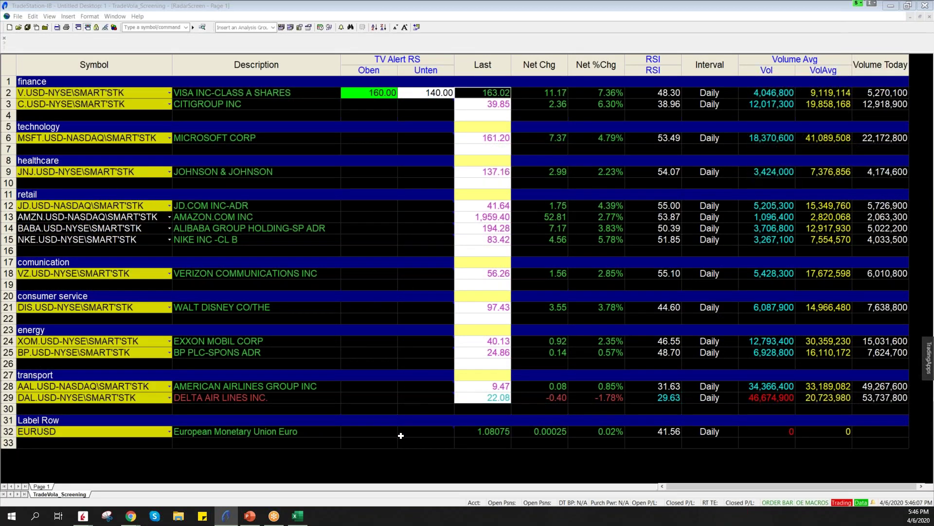
pyautogui.click(920, 17)
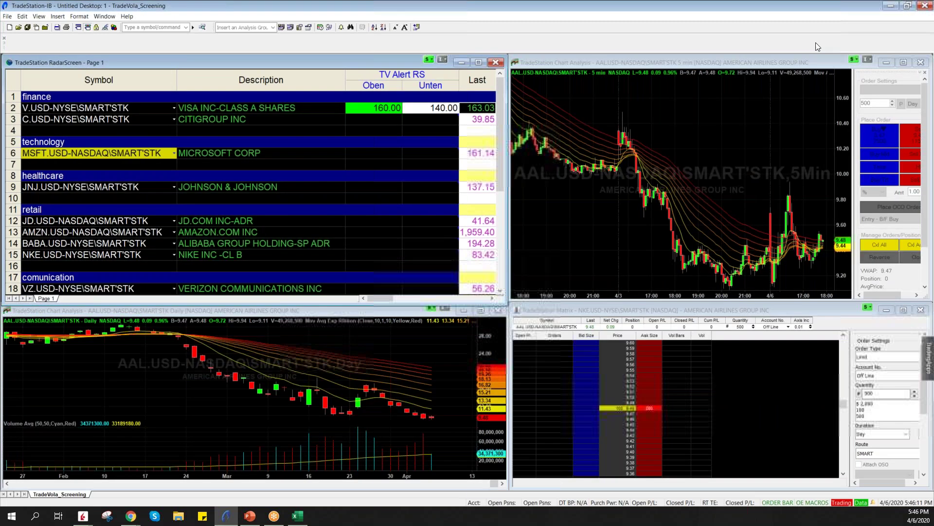